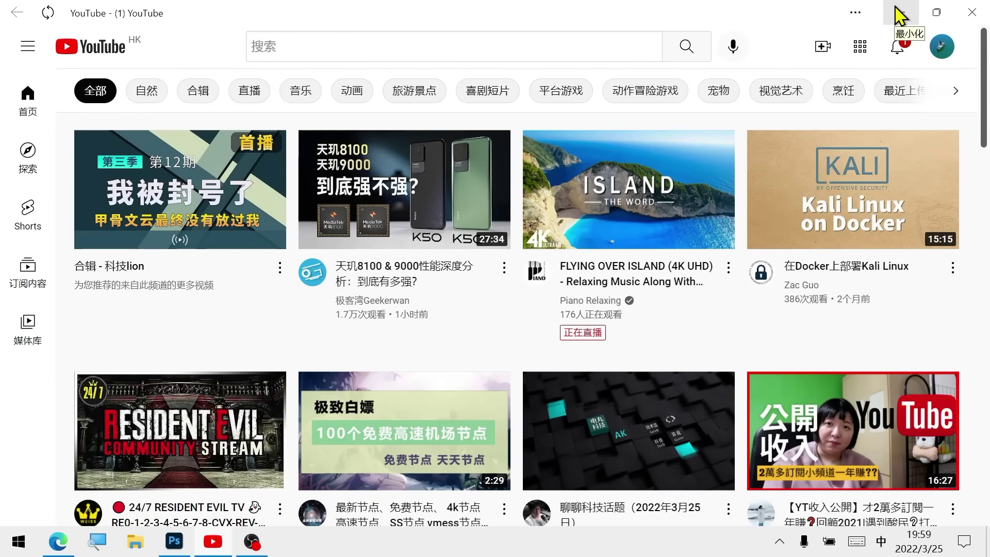
Scroll the 4K search results and open the China 4K scenic relaxation video.
scroll(613, 309, down, 10)
scroll(650, 326, down, 5)
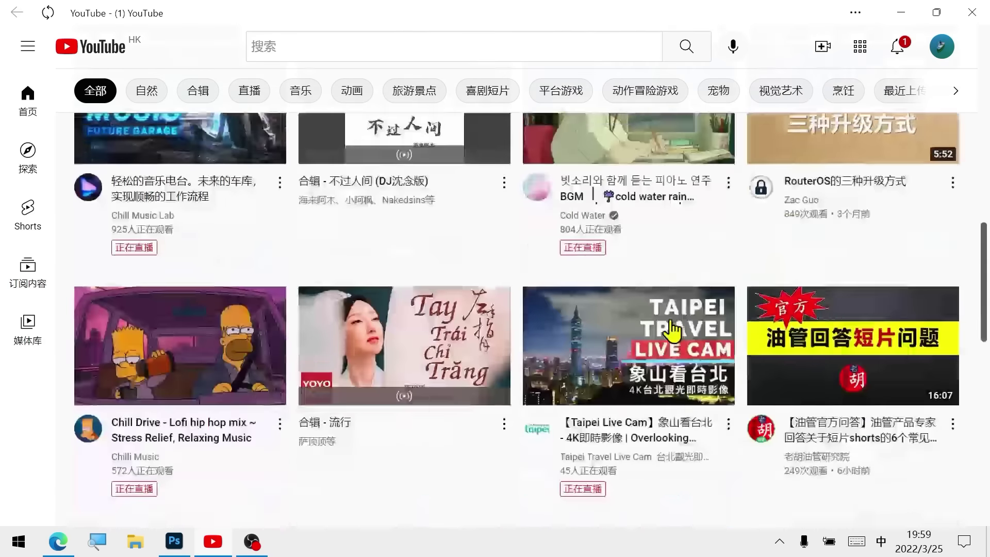
scroll(670, 330, down, 3)
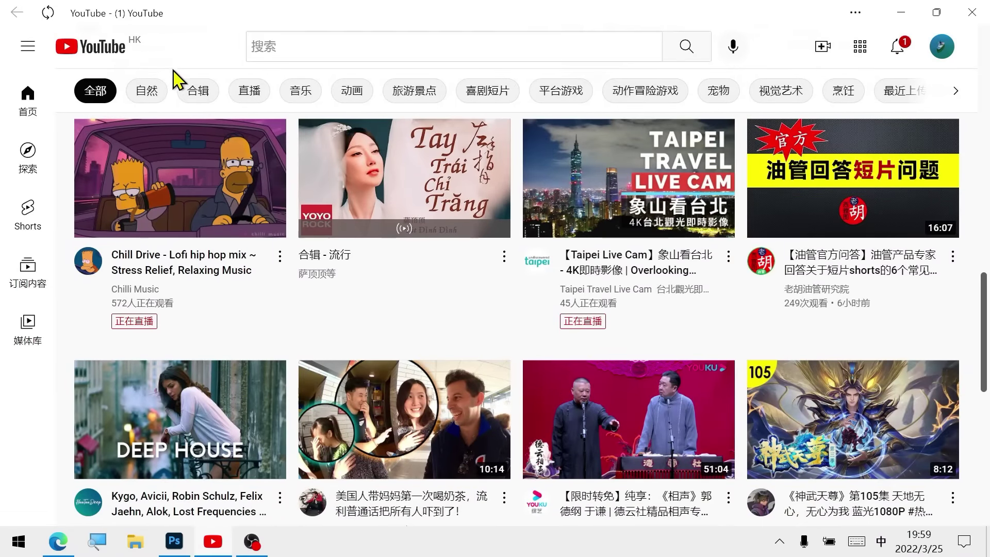
scroll(428, 227, down, 4)
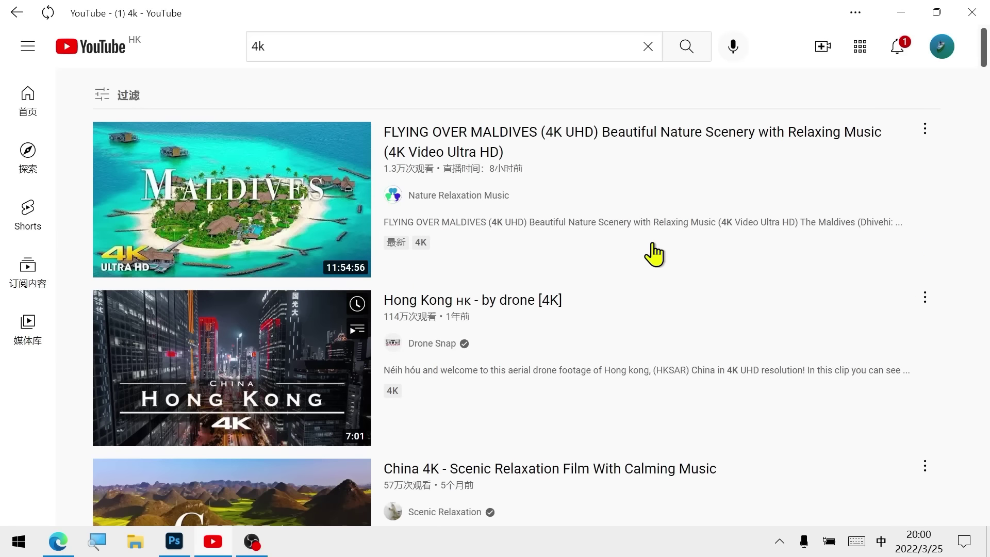
scroll(598, 309, down, 7)
click(462, 263)
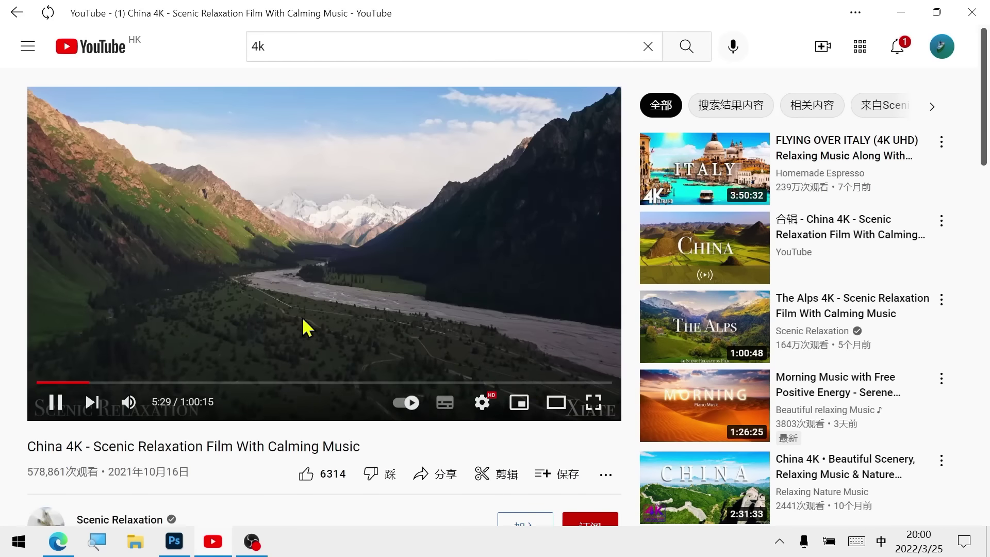
Mute the video and turn on Stats for nerds (详细统计信息), showing 2560x1440 and 28909 Kbps.
click(128, 402)
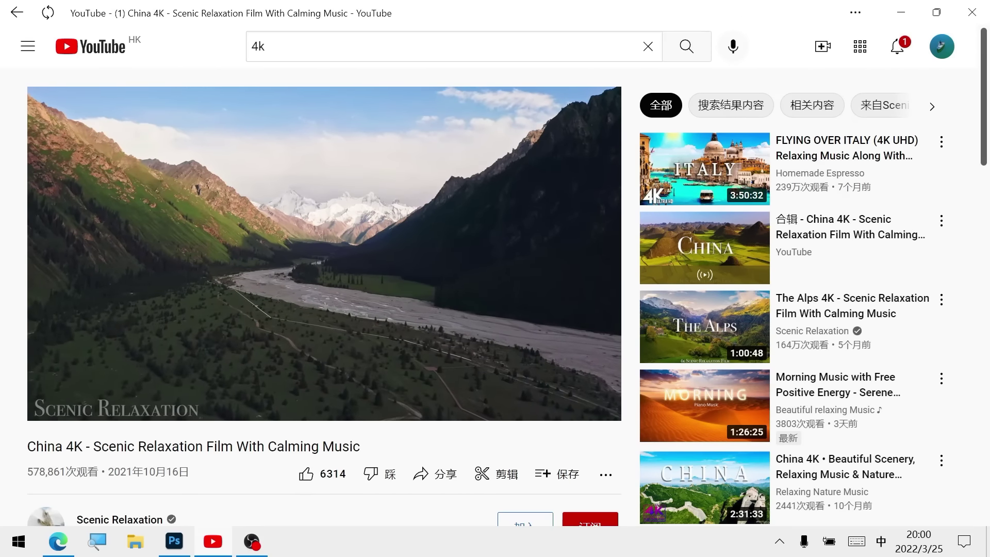
mouse_move(363, 290)
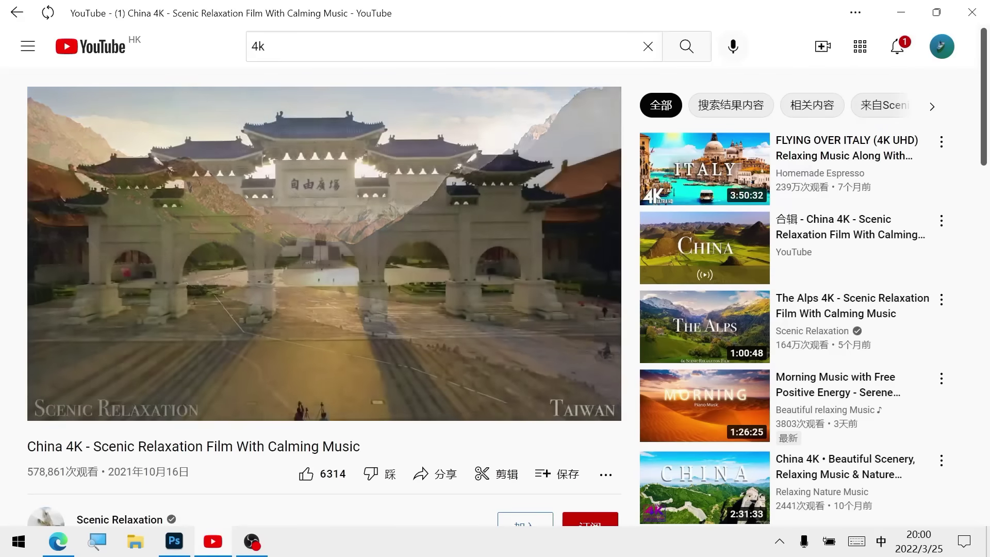
right_click(364, 290)
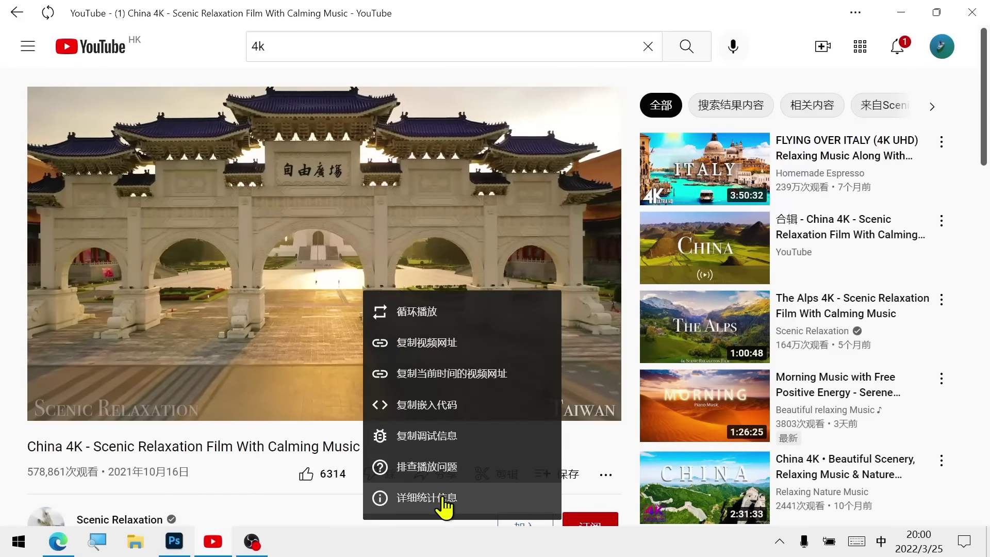
click(444, 499)
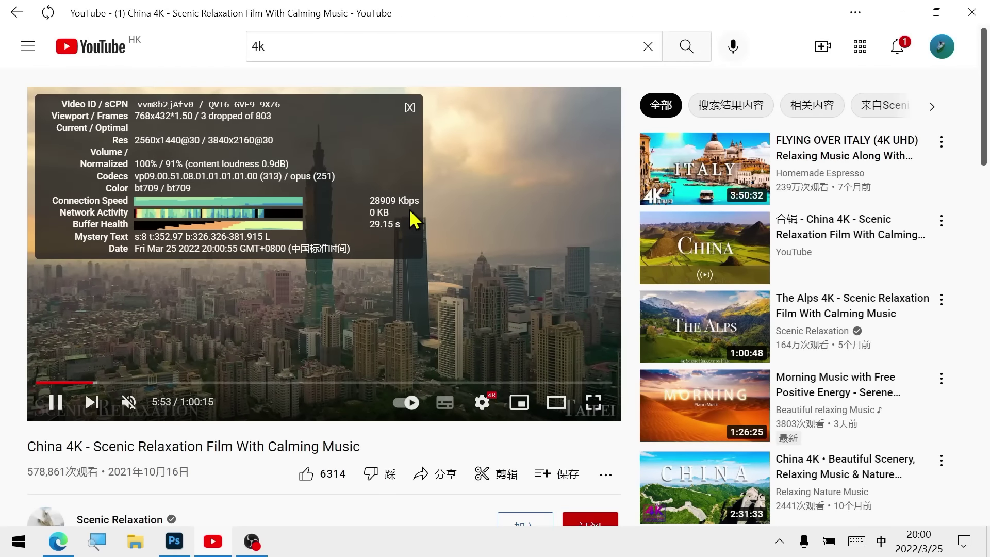
Check the video quality options, then run Speedtest against Sunway Telecom Hong Kong, getting 121.43 Mbps down, 2.04 up.
click(485, 405)
click(524, 364)
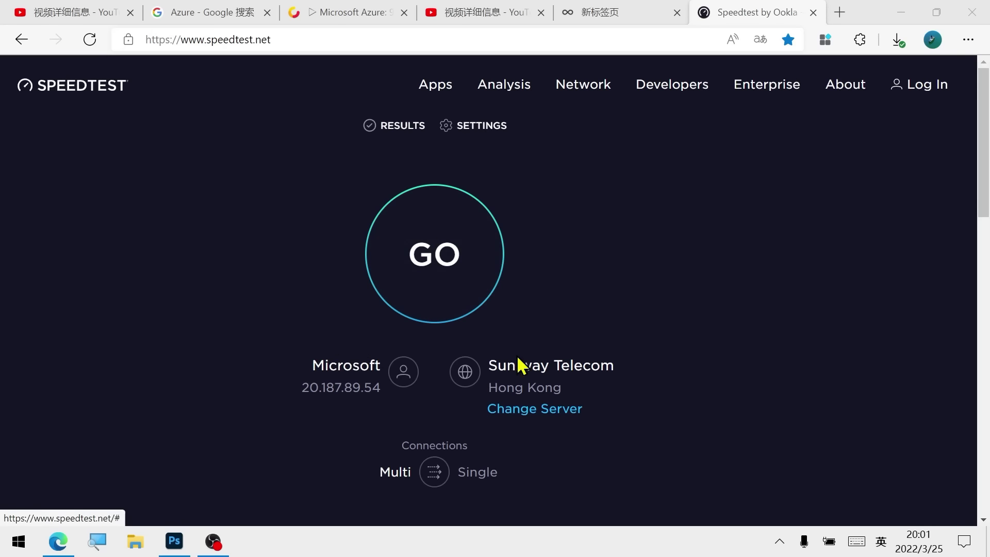
click(453, 259)
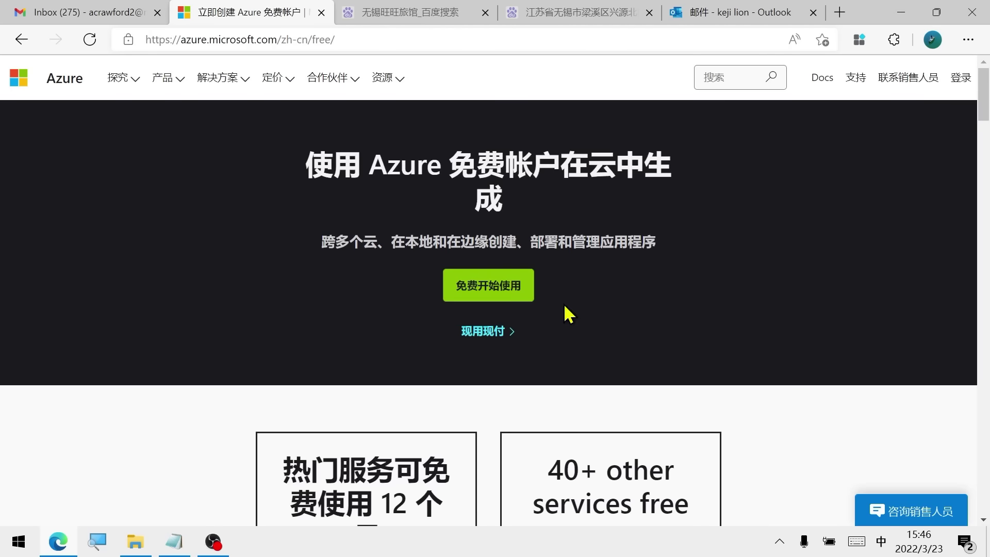
Copy the azure.microsoft.com/zh-cn/free/students/ address to reopen it in an InPrivate window.
click(340, 40)
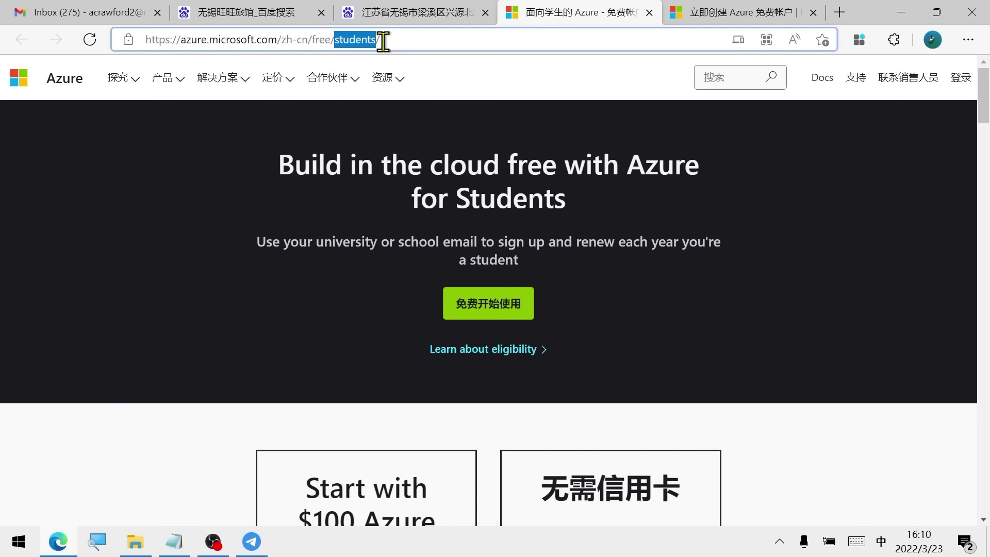
key(ctrl+Tab)
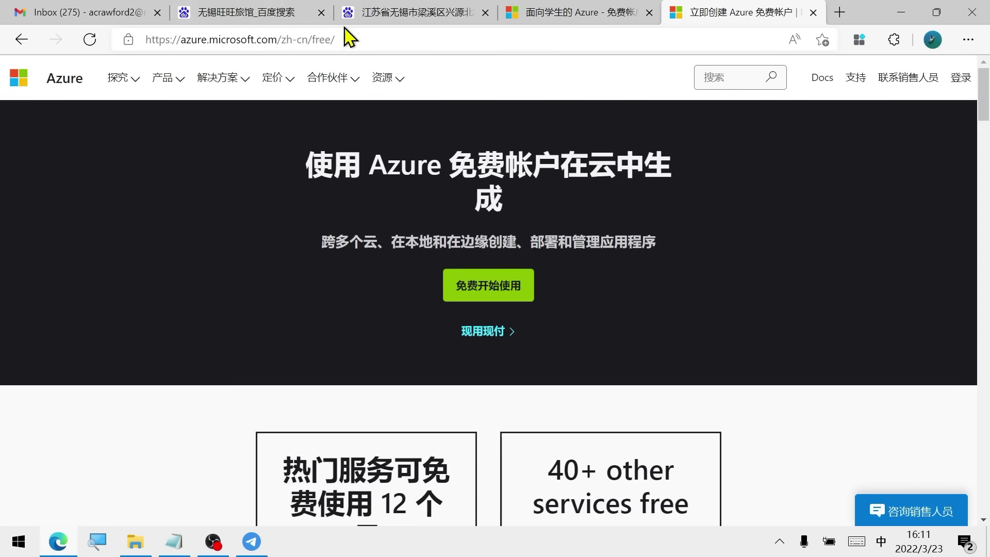
click(342, 39)
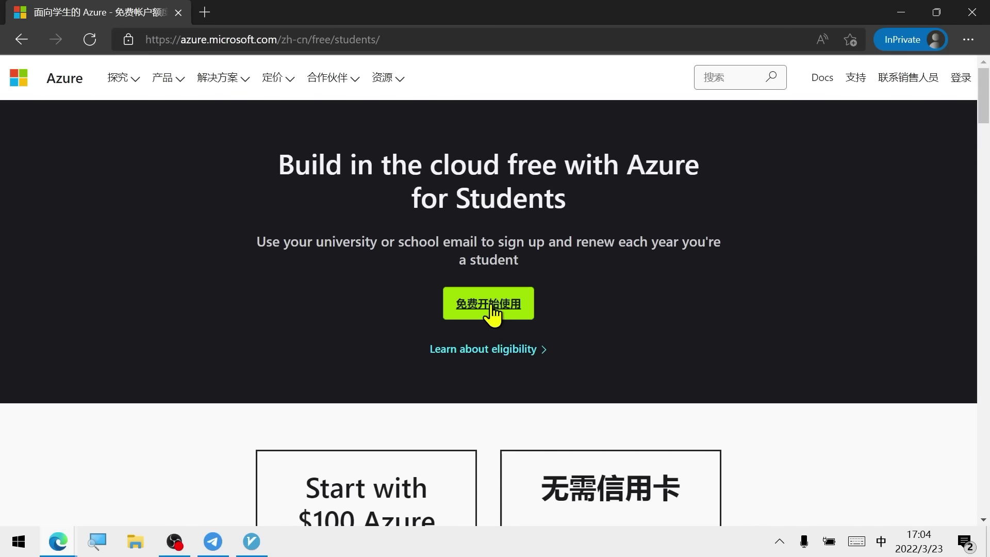
Start the free Azure for Students signup, choose to create a Microsoft account, and submit the email.
click(490, 309)
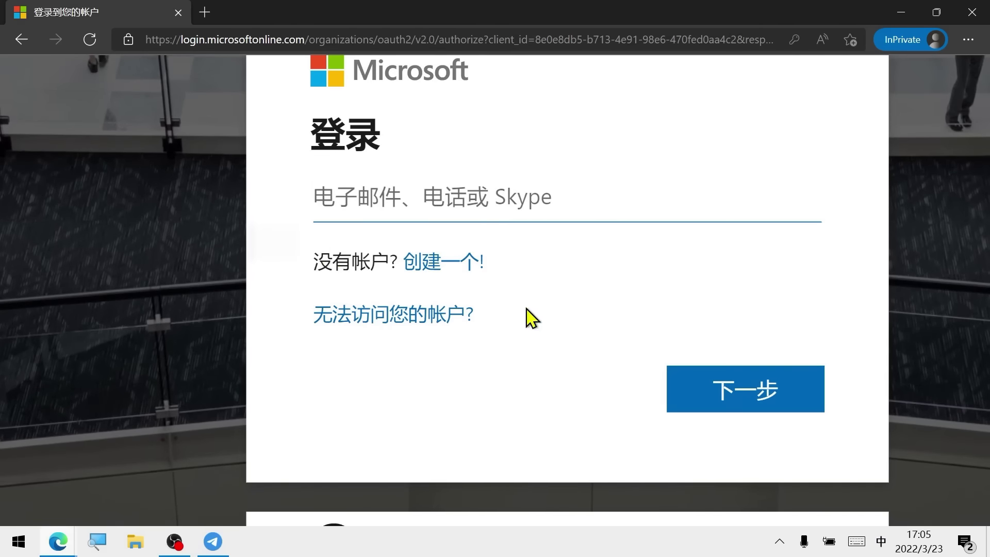
click(470, 264)
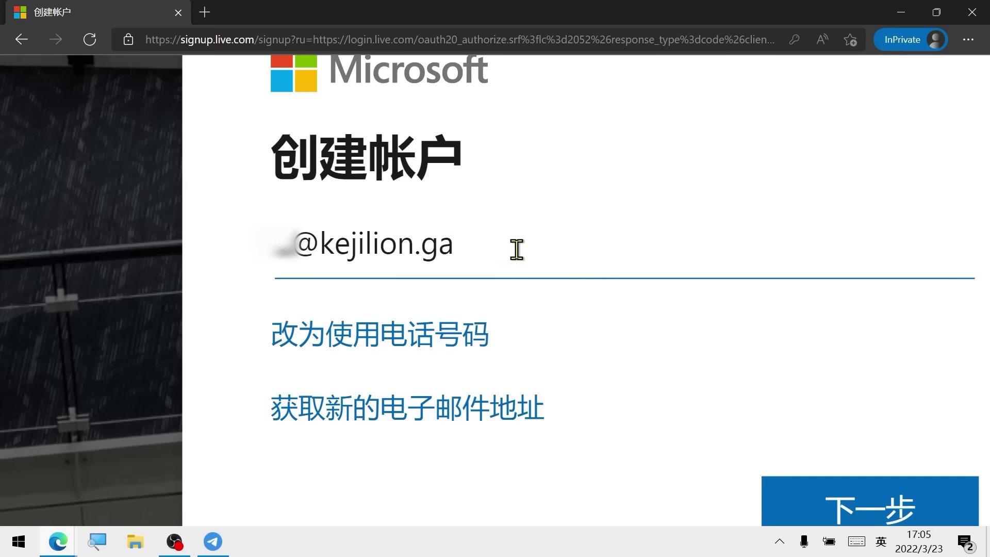
drag(515, 248, 238, 261)
click(232, 284)
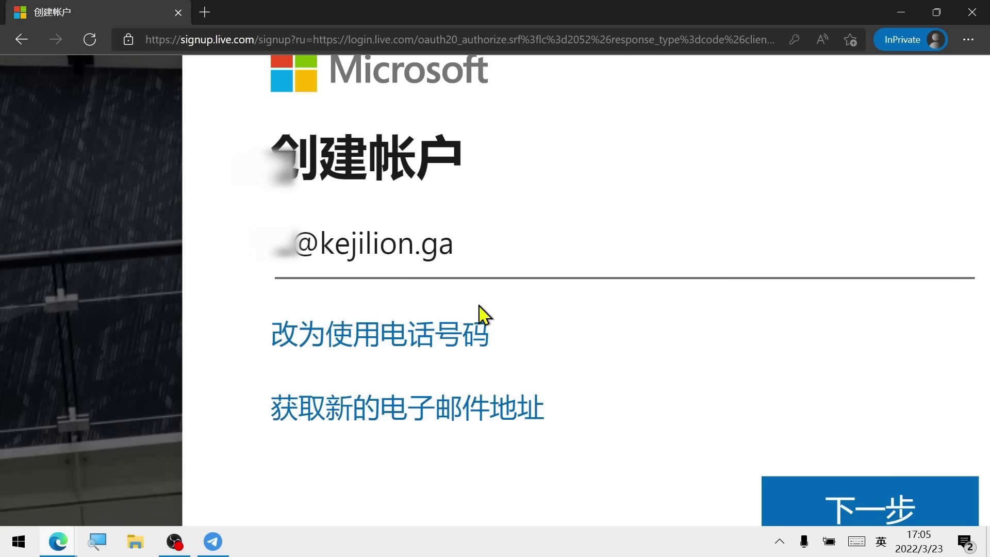
scroll(826, 428, down, 1)
click(854, 452)
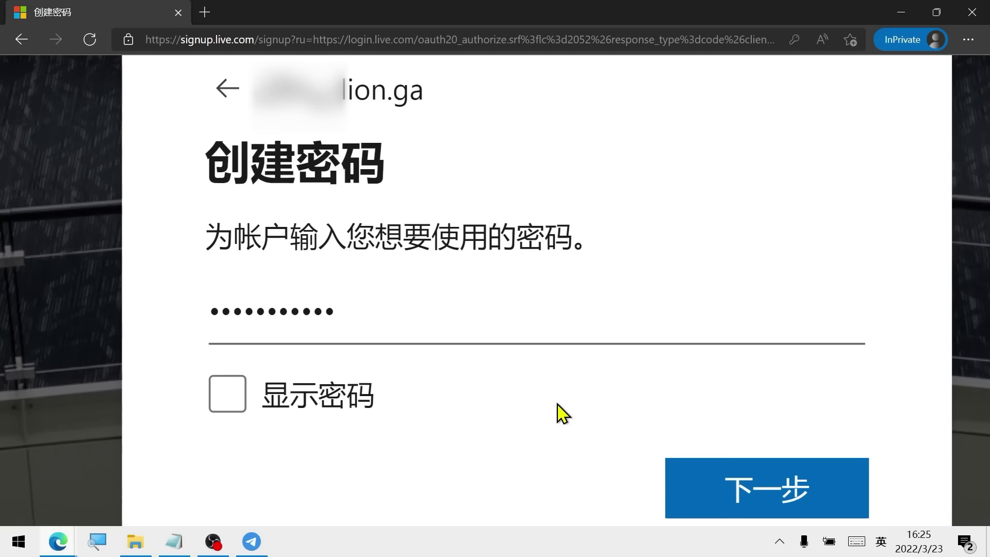
Submit the password, then paste the security code copied from the Outlook email and confirm it.
scroll(720, 443, down, 1)
click(767, 435)
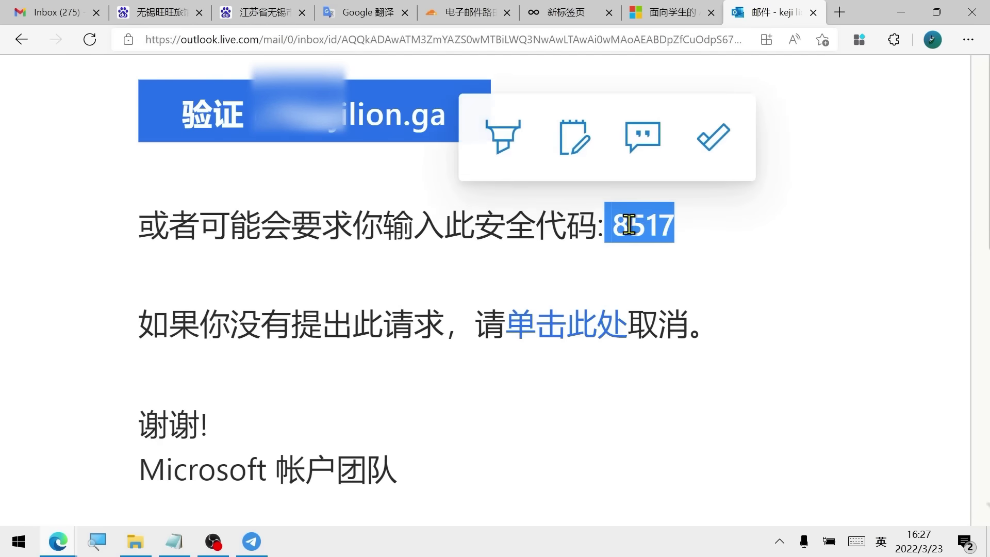
key(ctrl+c)
key(alt+Tab)
scroll(601, 98, down, 1)
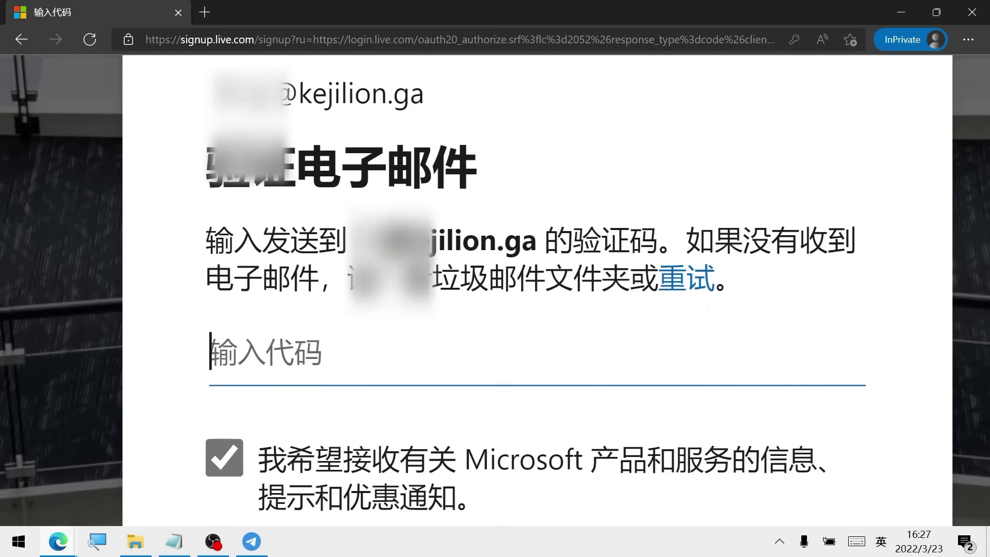
click(356, 373)
key(ctrl+v)
scroll(356, 373, down, 4)
click(774, 395)
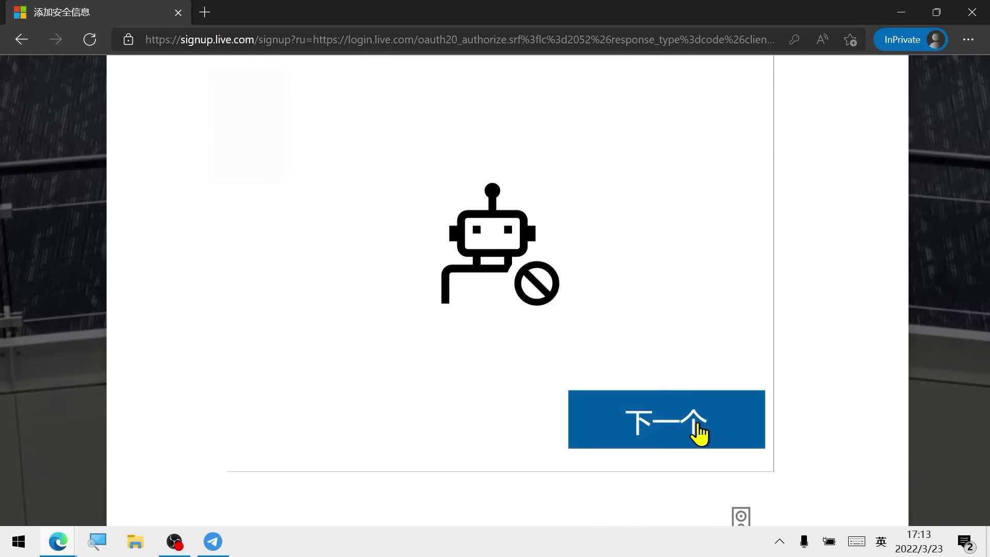
Solve the anti-robot puzzle by picking the goat tile.
click(698, 433)
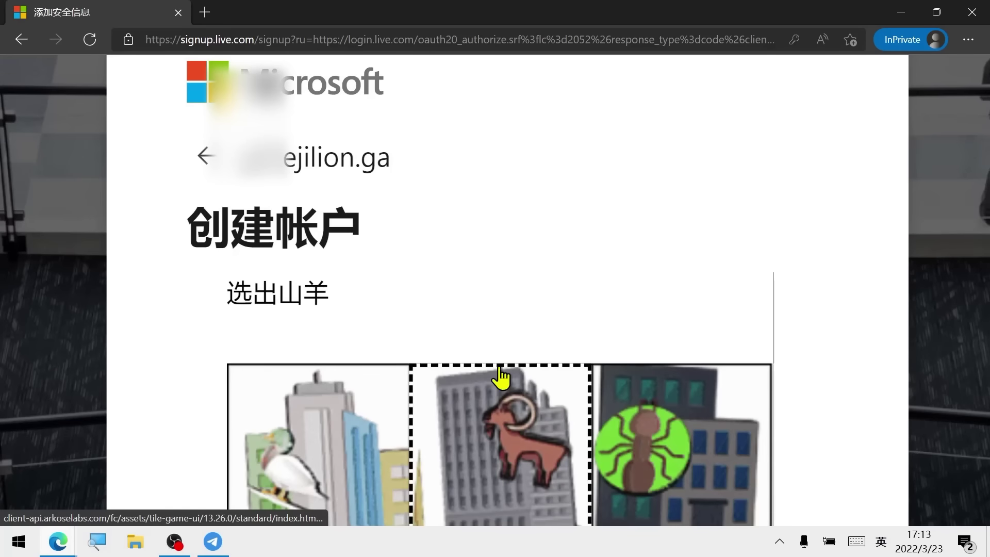
scroll(380, 332, down, 3)
scroll(355, 186, down, 1)
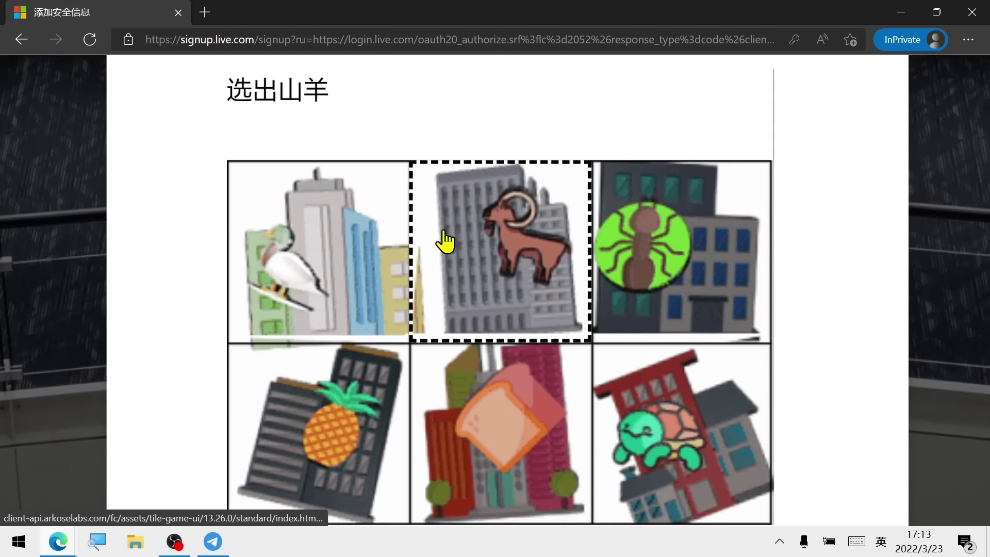
click(548, 269)
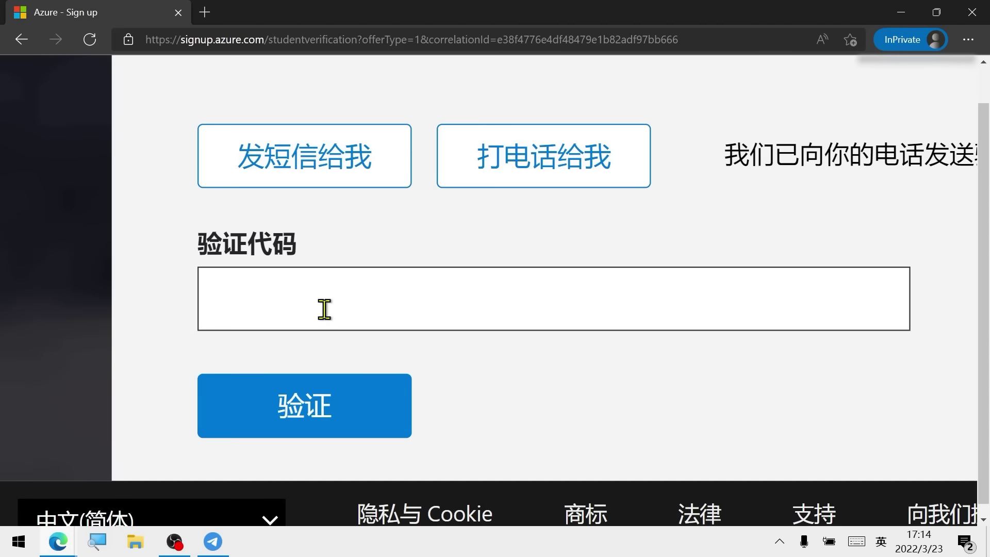
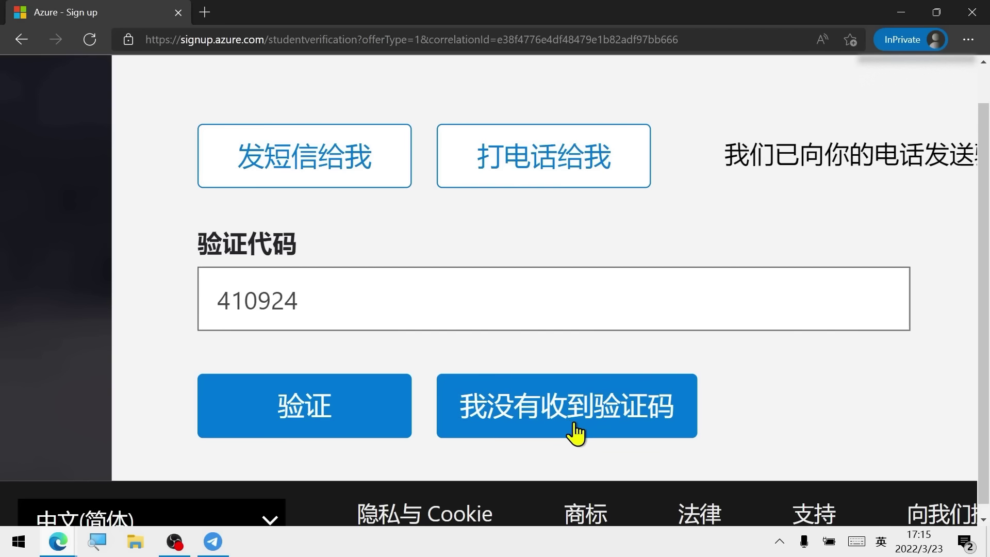
Verify the phone with the SMS code, then request academic verification for the school email.
click(298, 416)
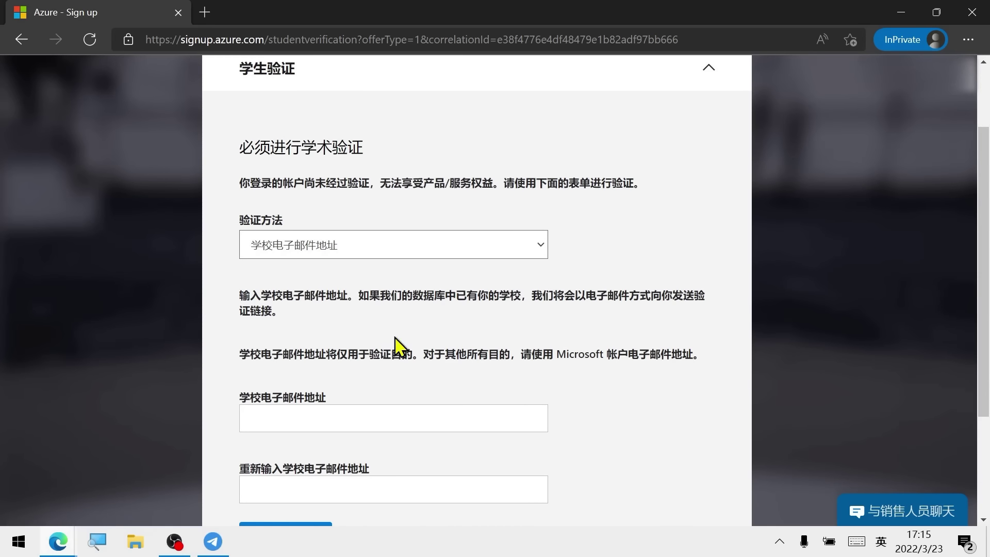
scroll(397, 344, down, 1)
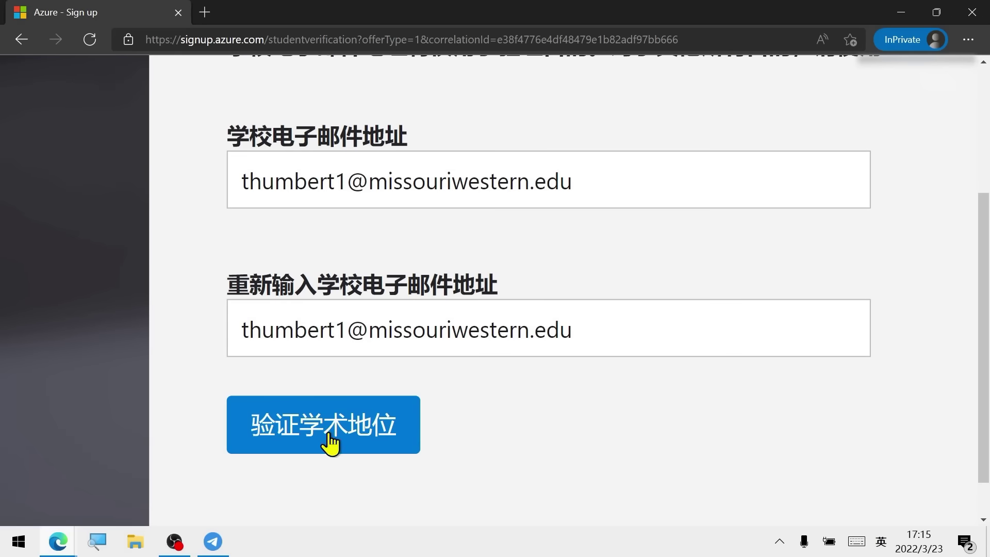
click(329, 442)
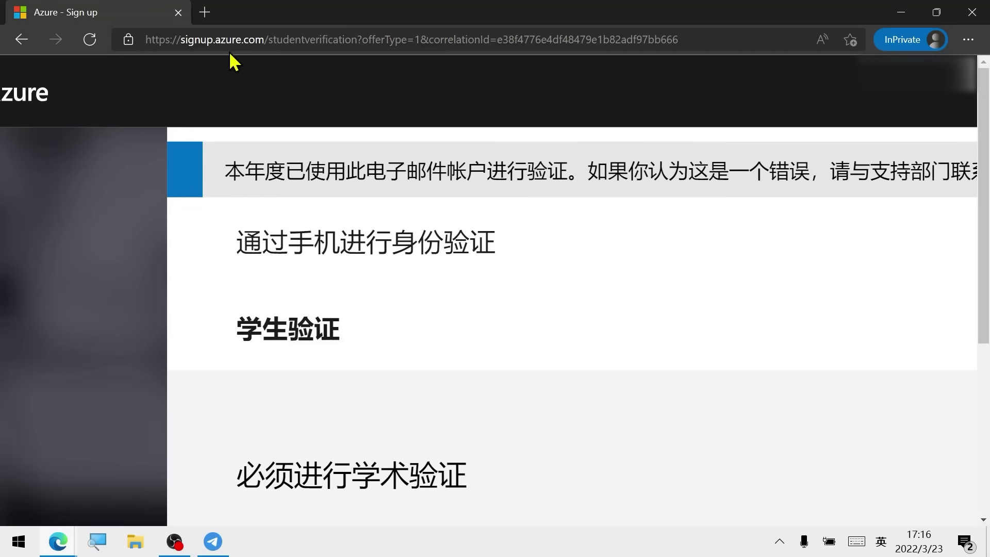
click(205, 12)
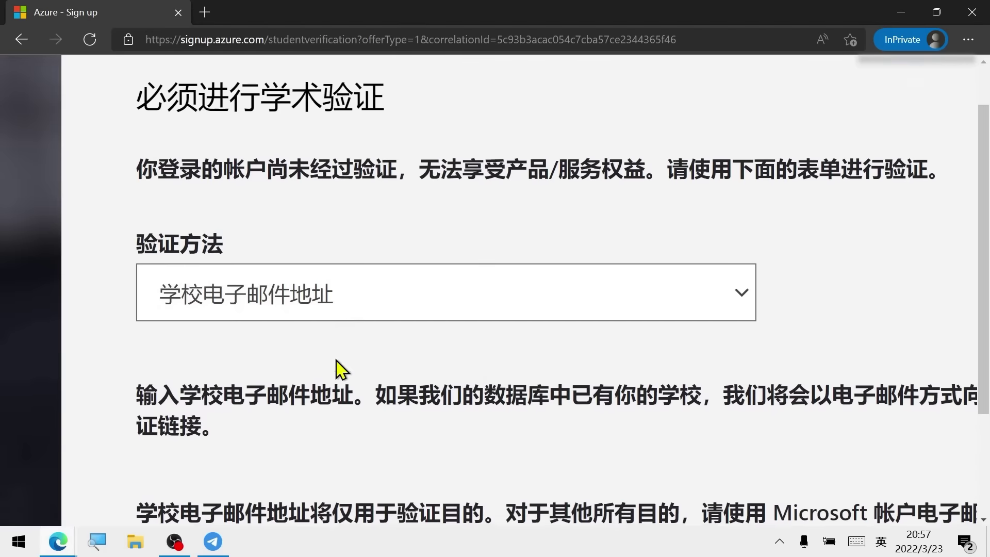
Paste the school email into the verification field, then open the Microsoft Vetting Services email in Outlook.
scroll(338, 370, down, 4)
scroll(337, 369, up, 7)
scroll(320, 351, down, 7)
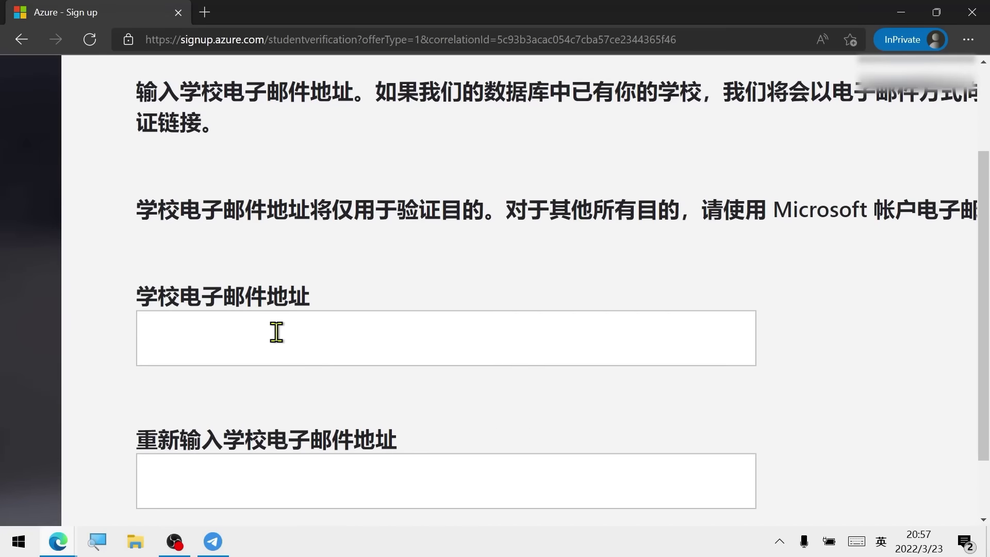
click(277, 332)
key(ctrl+v)
scroll(299, 277, down, 2)
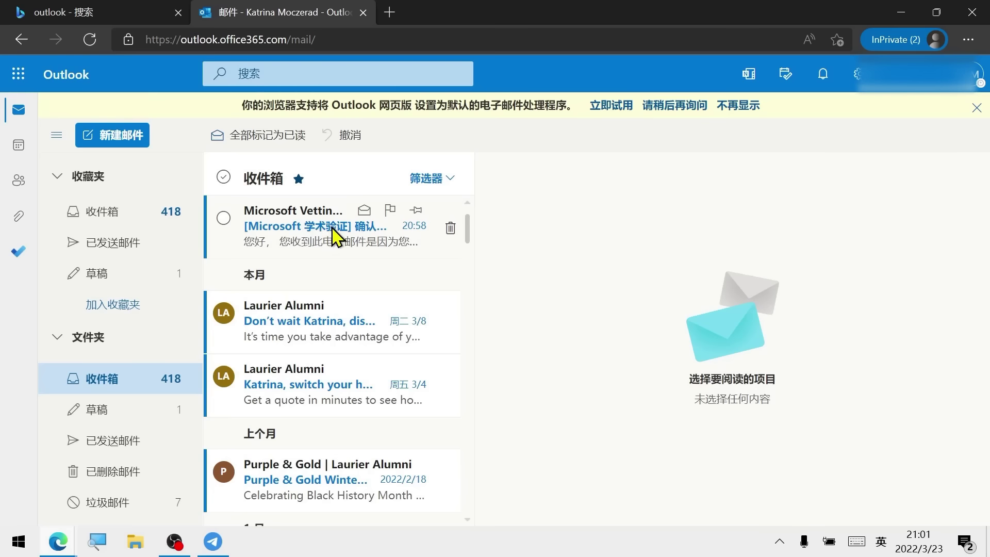
click(333, 236)
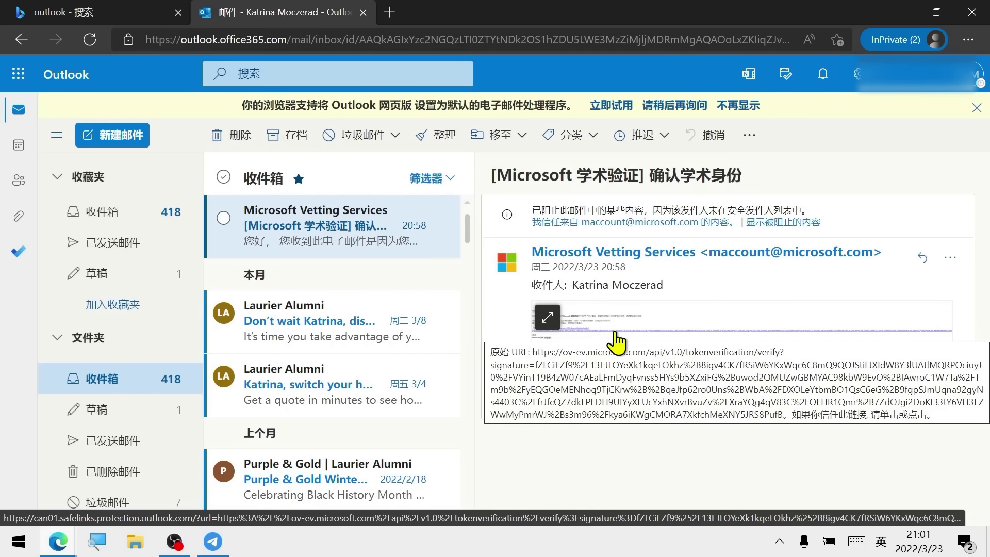
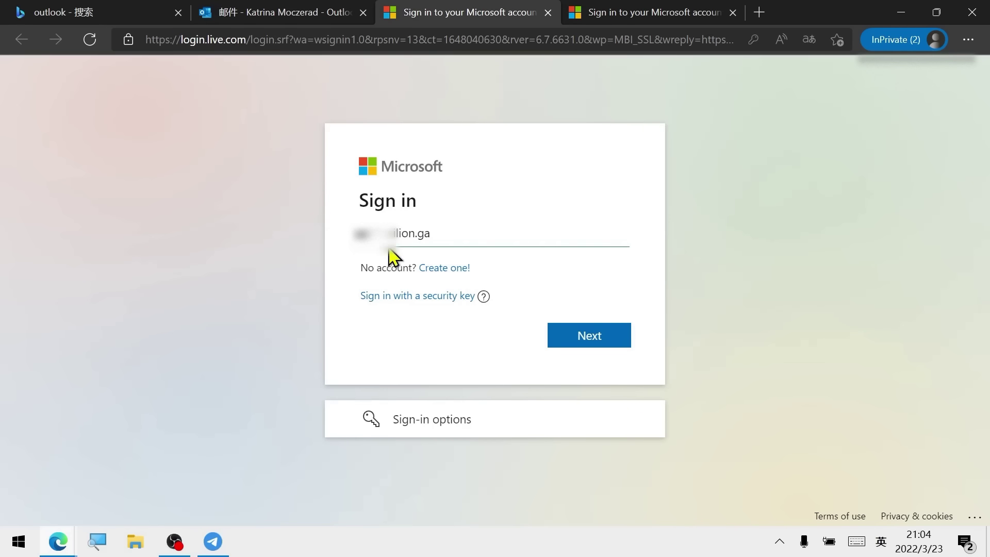
Submit the new account's e-mail address and move on to the password page.
click(588, 341)
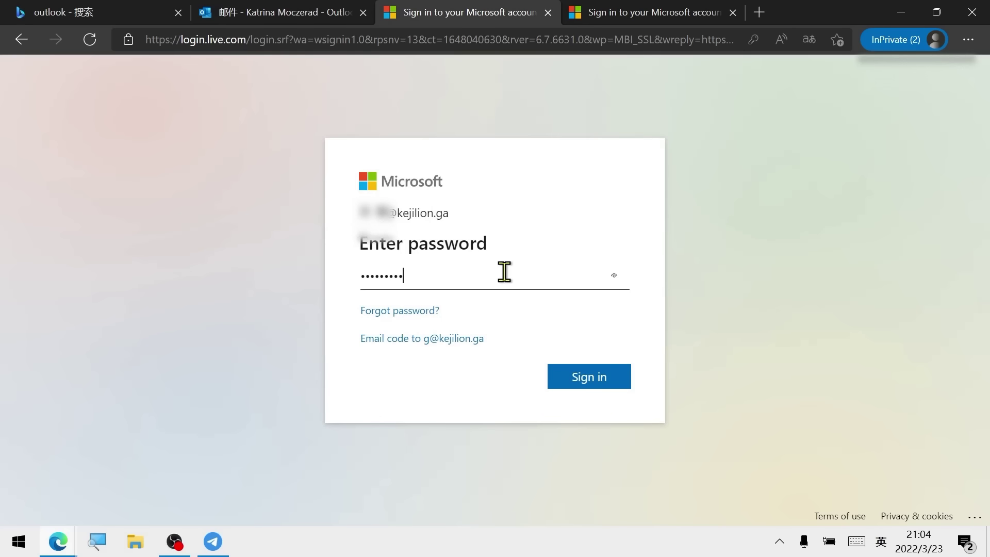
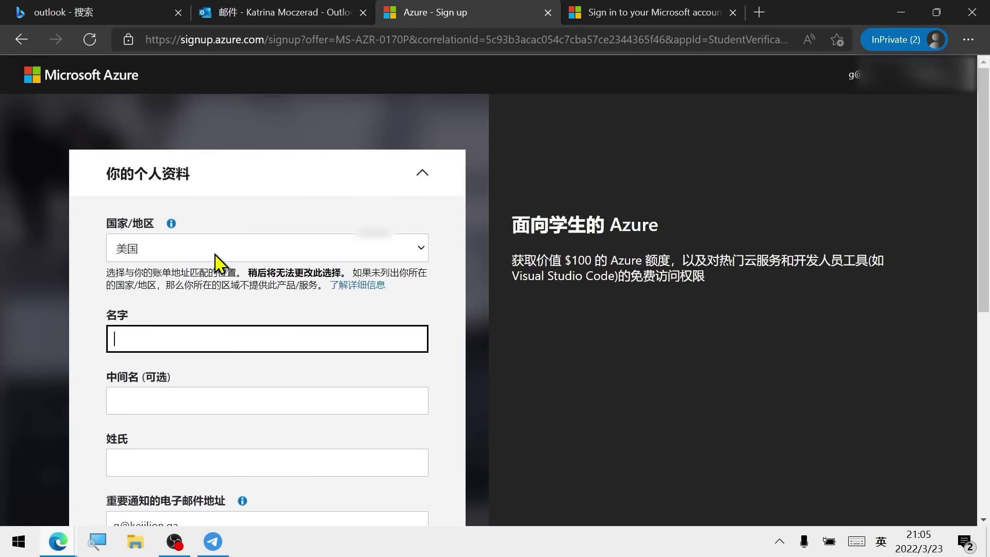
Review the China profile details, accept the subscription agreement and privacy terms, and submit signup.
scroll(298, 318, up, 5)
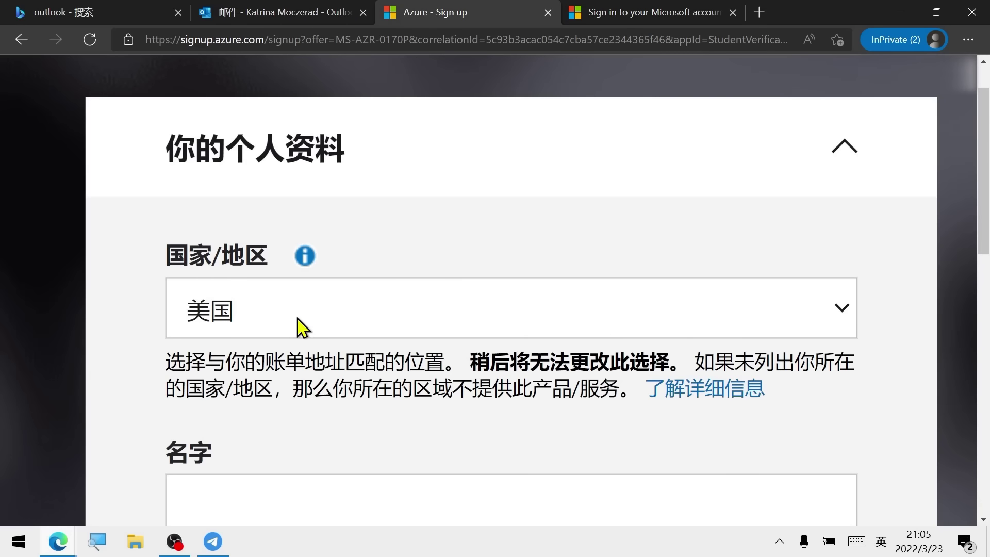
scroll(276, 283, down, 3)
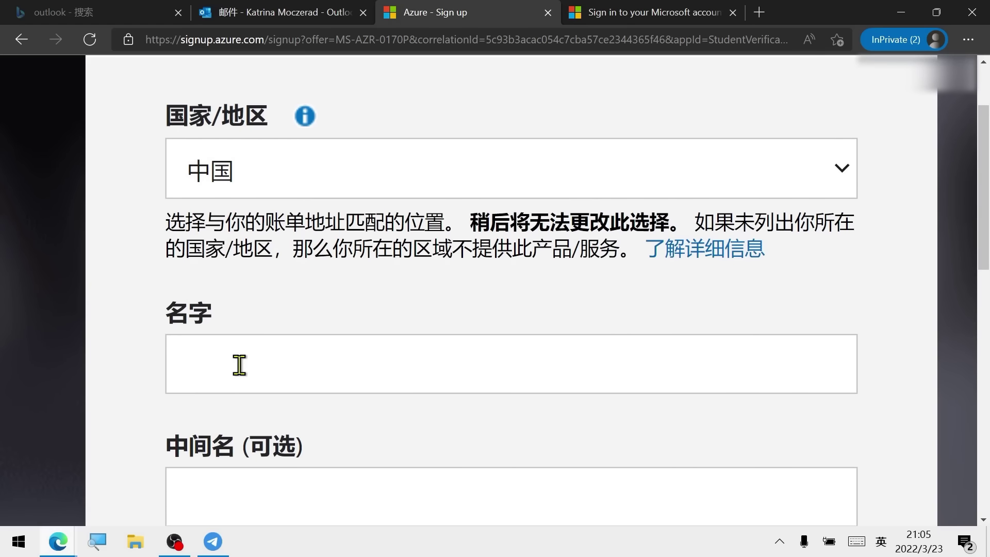
scroll(518, 291, down, 1)
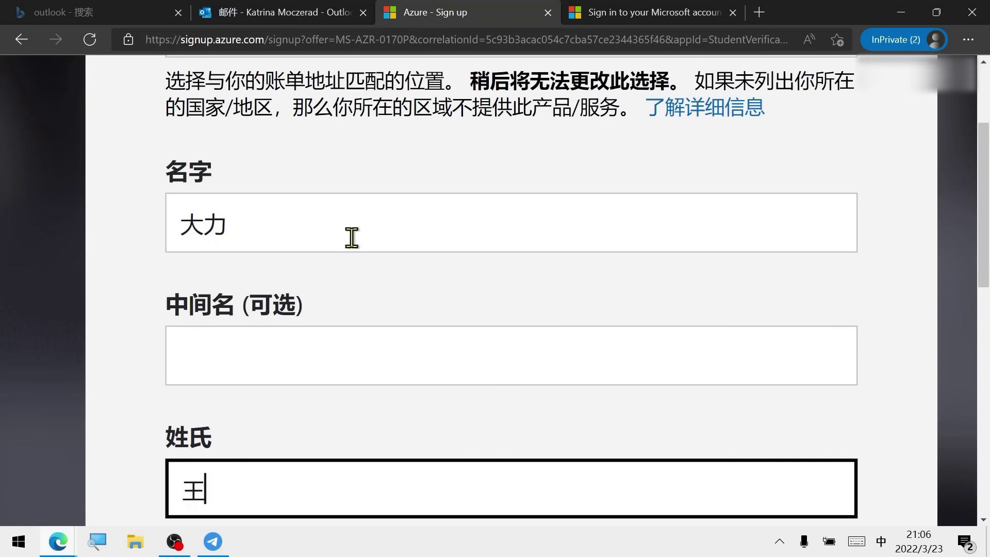
scroll(352, 238, down, 5)
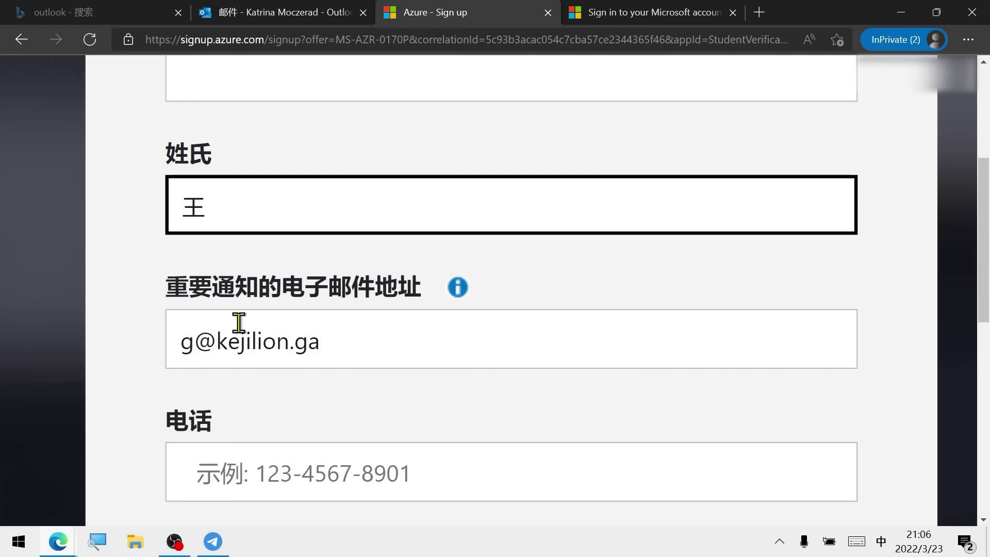
scroll(238, 323, down, 3)
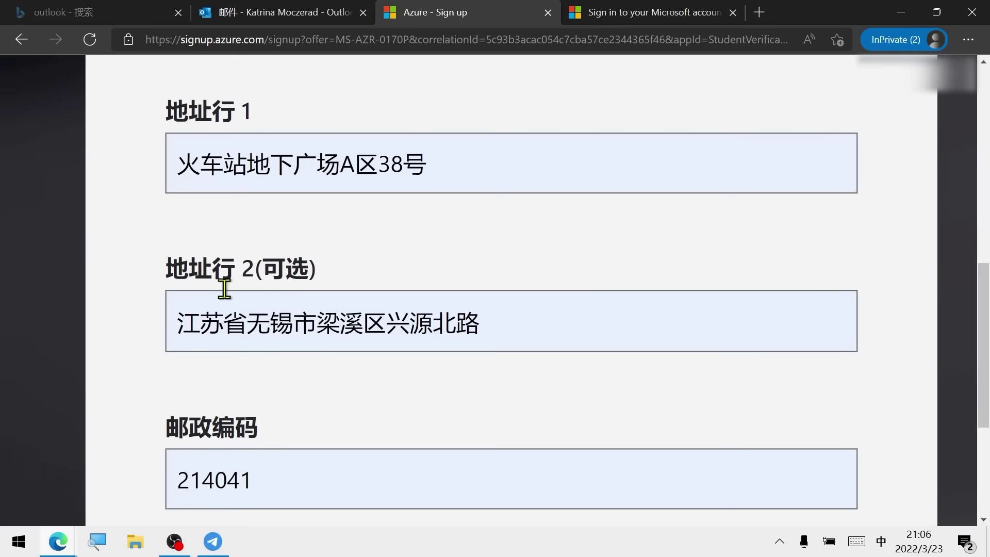
scroll(307, 313, down, 1)
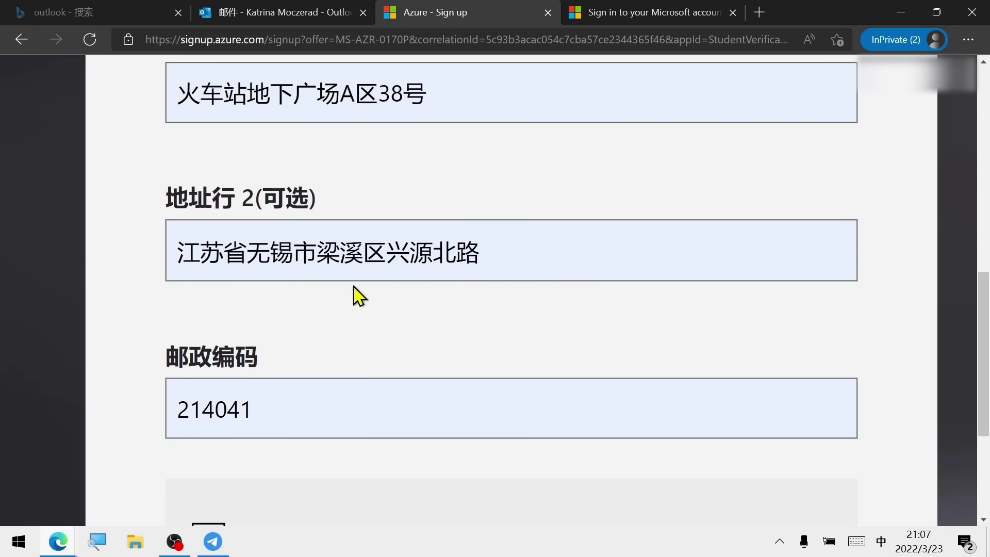
scroll(449, 327, down, 2)
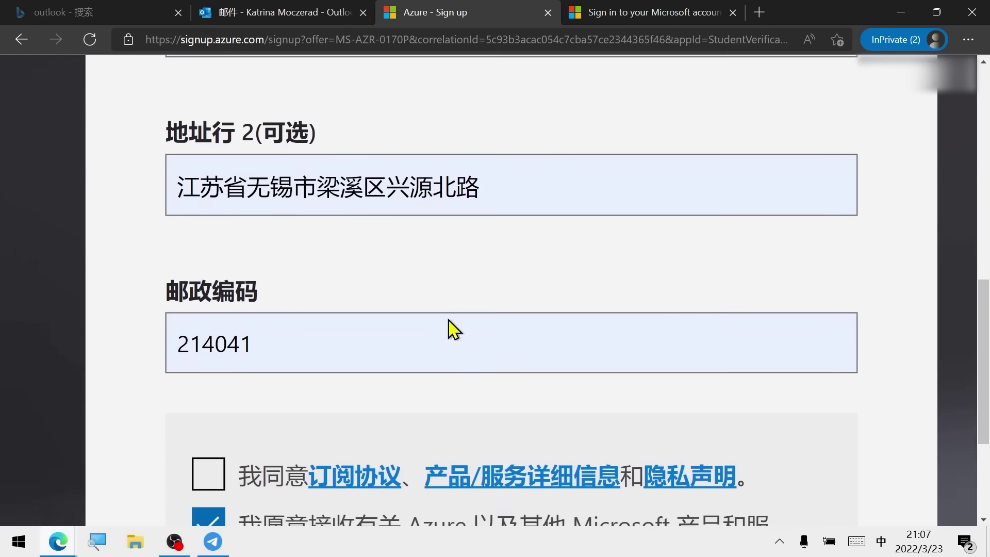
scroll(321, 267, down, 2)
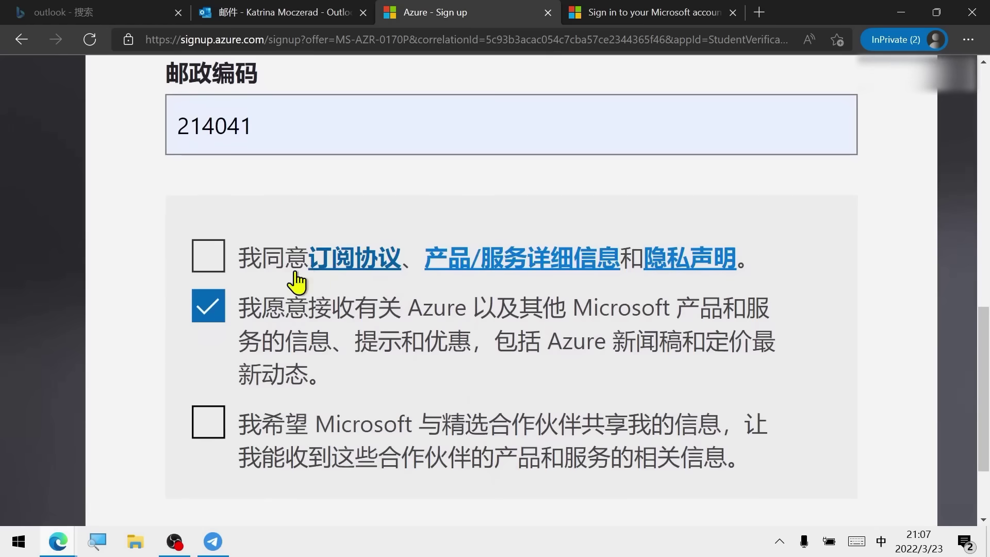
click(206, 259)
scroll(283, 290, down, 2)
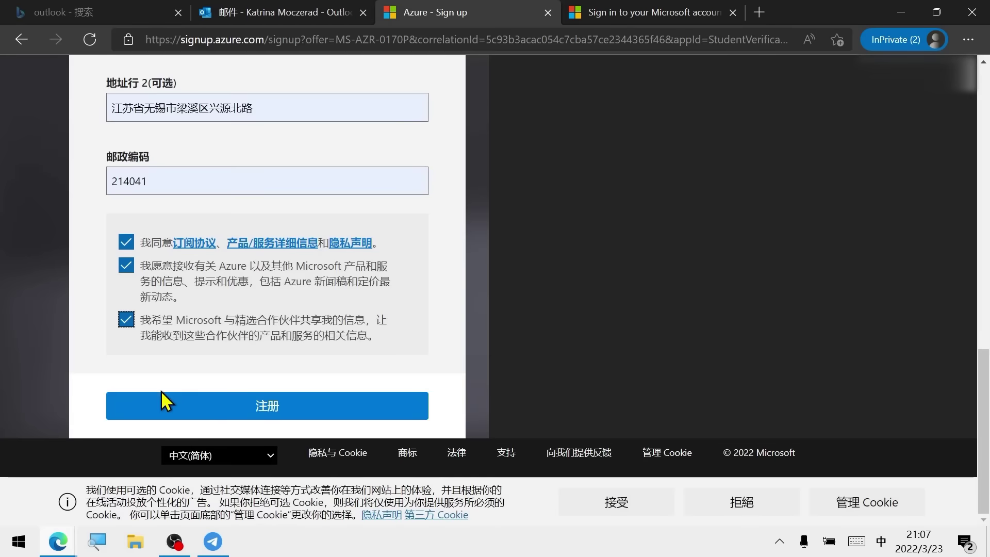
click(266, 410)
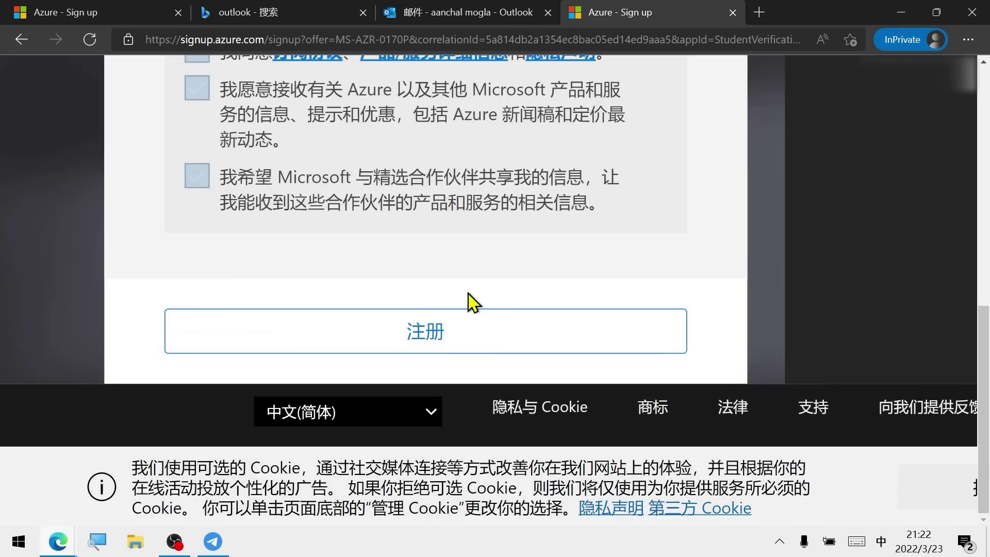
Continue to the pay-as-you-go Azure signup instead of the free account.
click(457, 325)
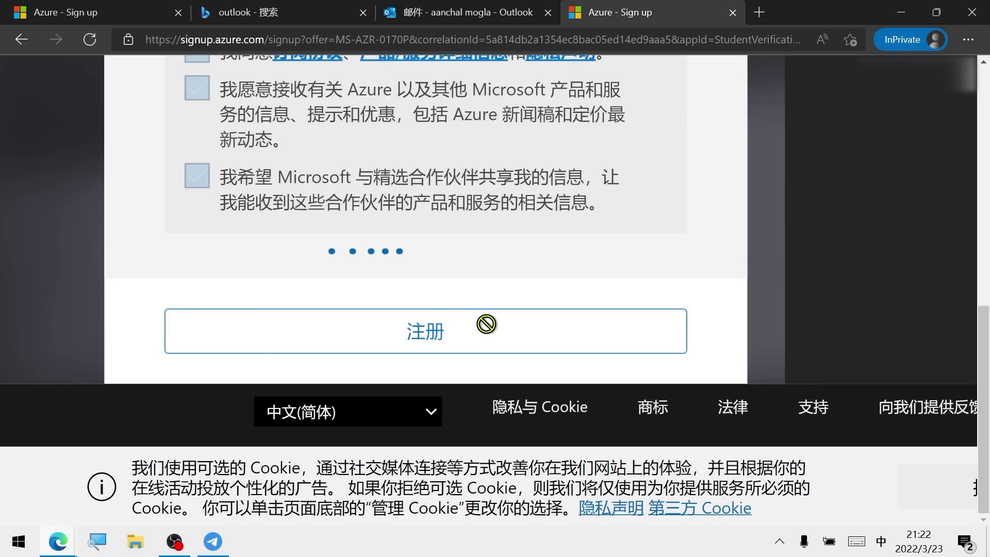
scroll(504, 380, down, 6)
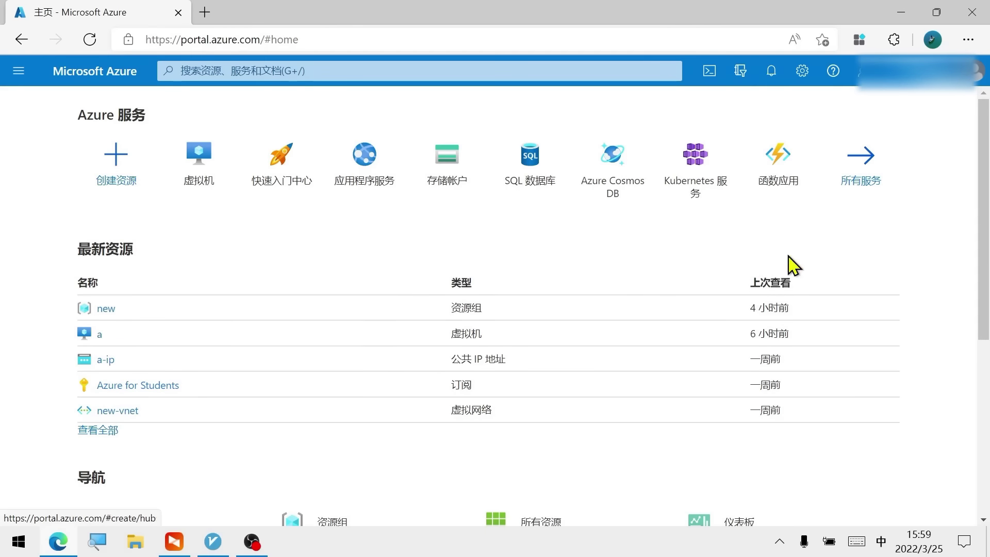
Open the 虚拟机 list from the portal home, showing running VM a.
mouse_move(581, 214)
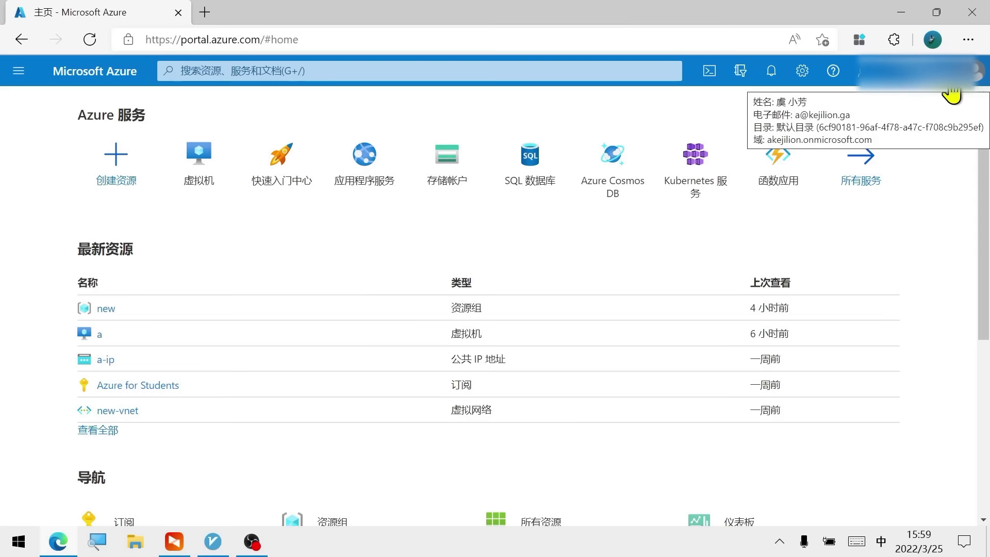
click(207, 169)
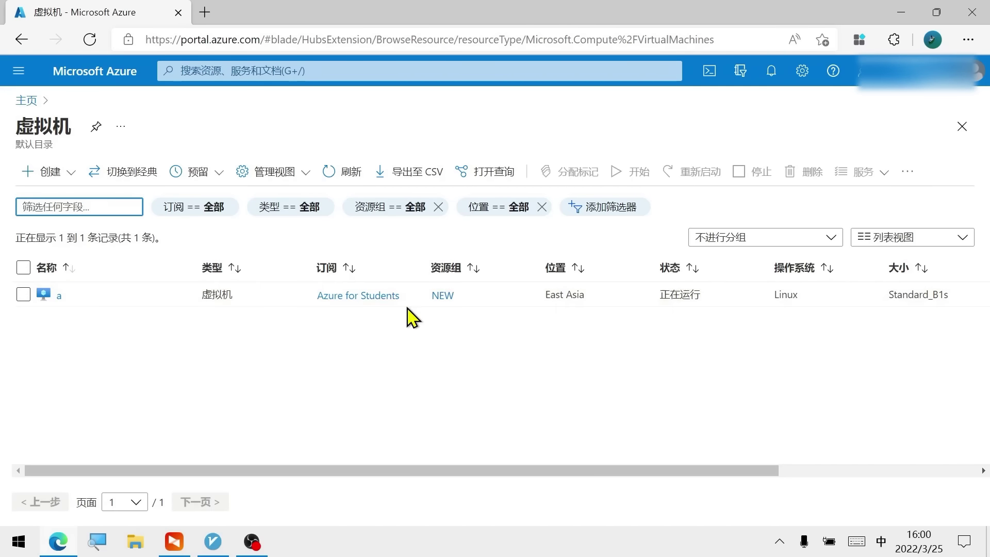
click(874, 341)
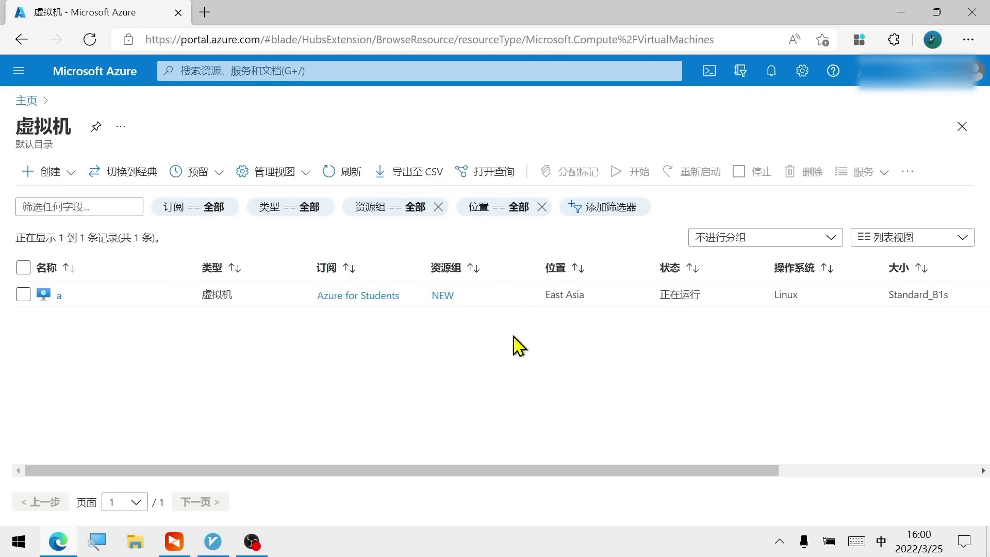
Start an Azure virtual machine named b in a new resource group vps1.
click(55, 180)
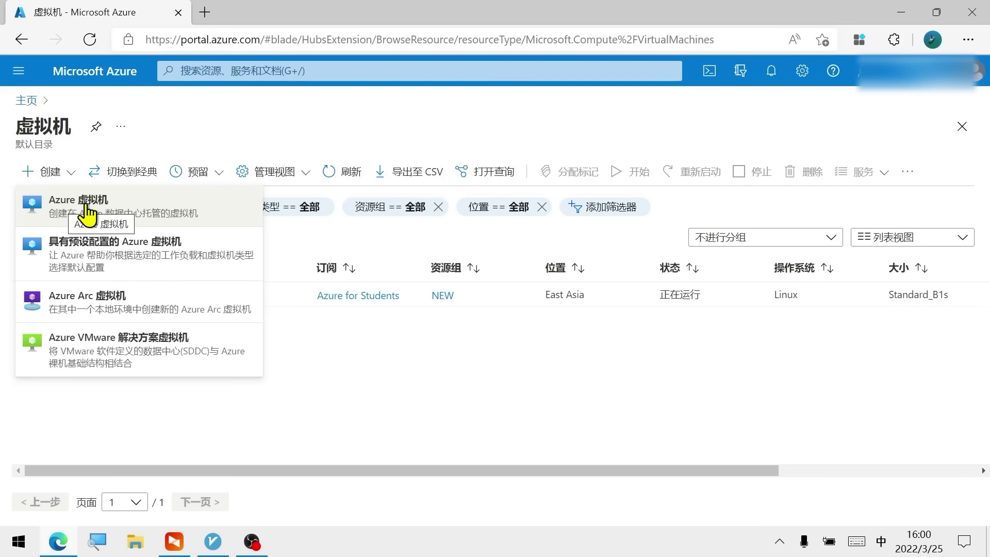
click(88, 212)
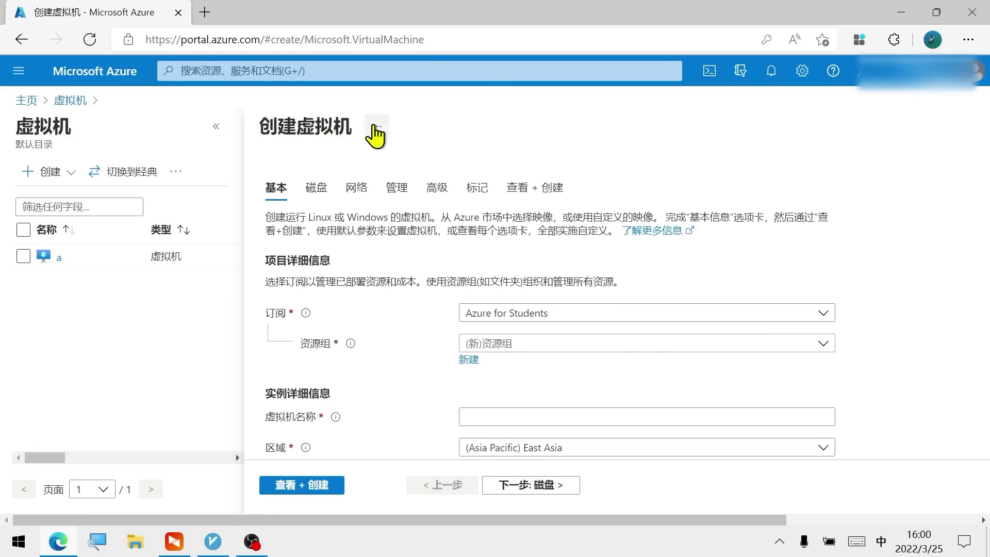
click(468, 361)
scroll(498, 354, down, 1)
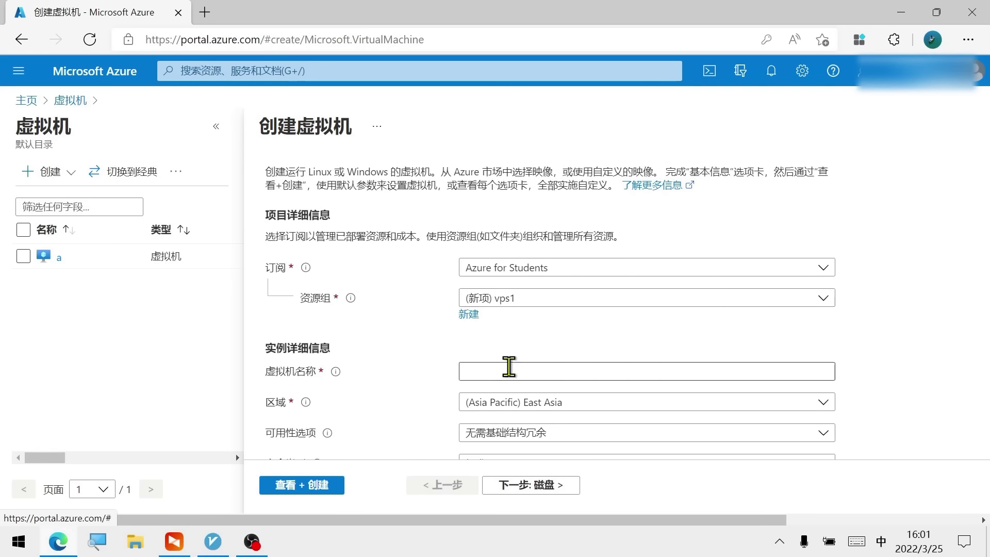
click(508, 369)
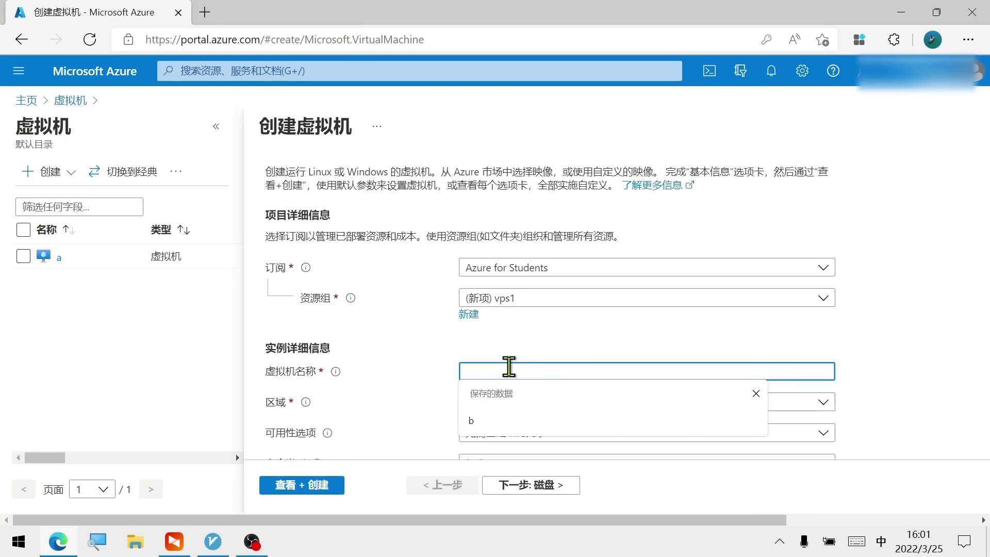
text(b)
key(Return)
scroll(514, 327, down, 2)
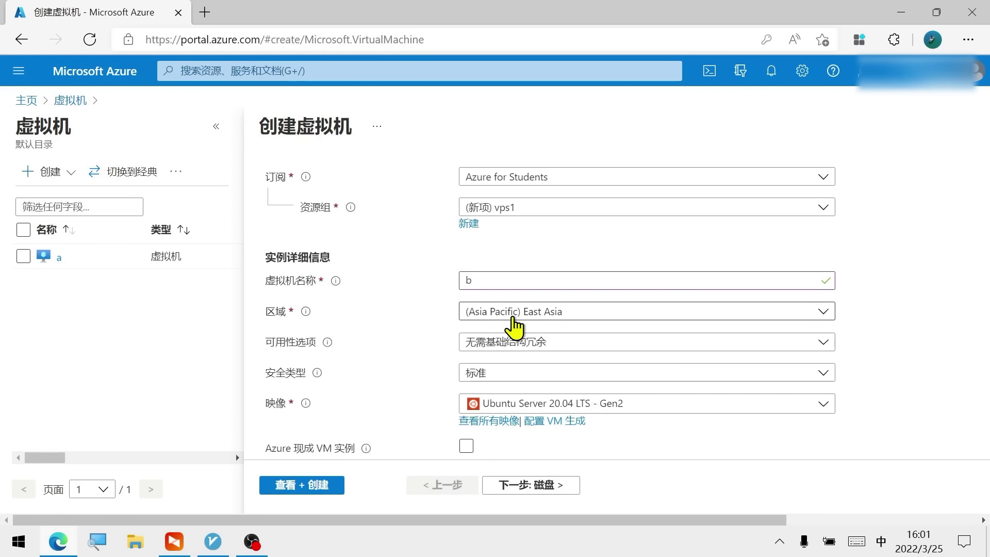
Set the VM region to (Asia Pacific) Japan East.
click(544, 317)
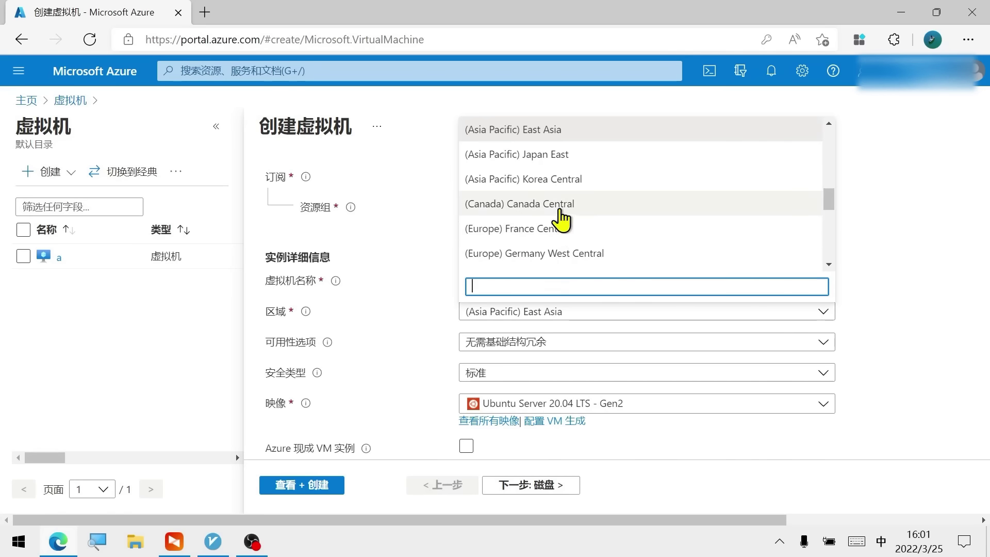
scroll(559, 216, up, 4)
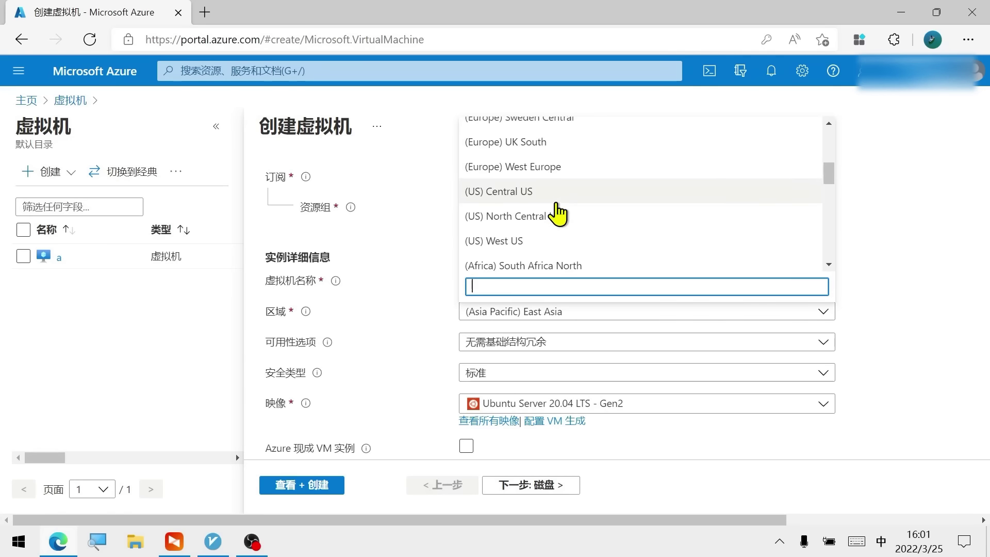
scroll(558, 213, up, 5)
scroll(557, 212, down, 8)
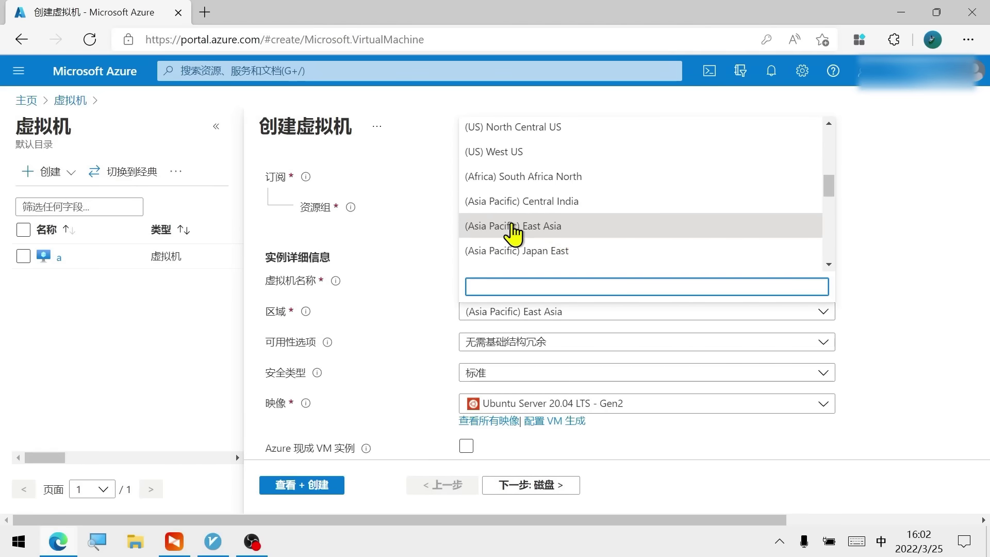
scroll(573, 237, down, 1)
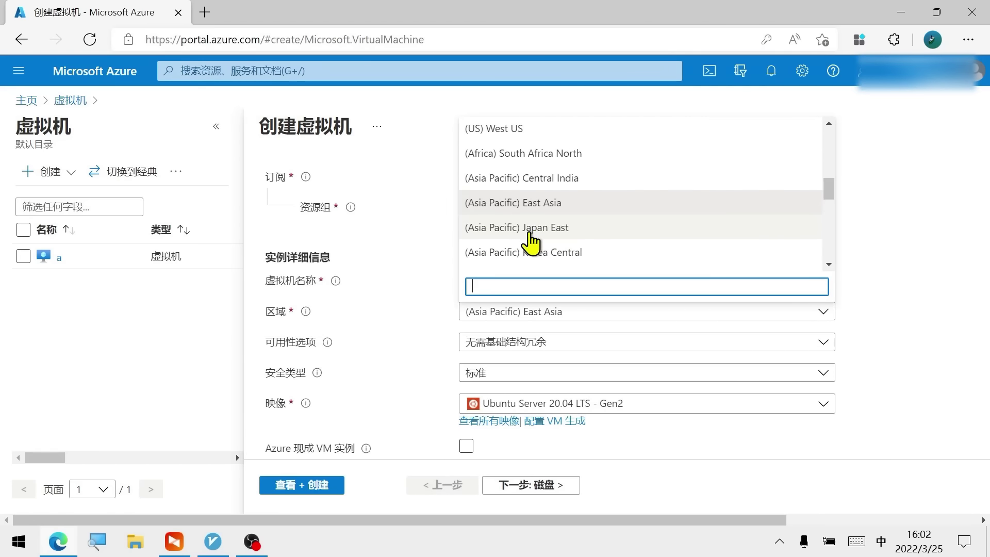
click(530, 237)
scroll(497, 256, down, 1)
scroll(513, 349, down, 1)
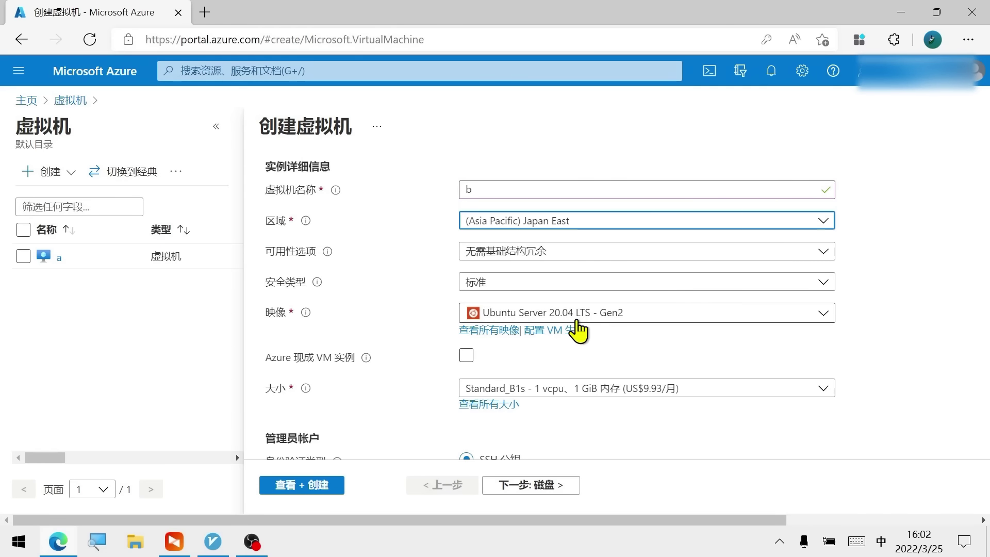
Keep Ubuntu Server 20.04 LTS - Gen2 as the image and Standard_B1s as the size.
click(577, 320)
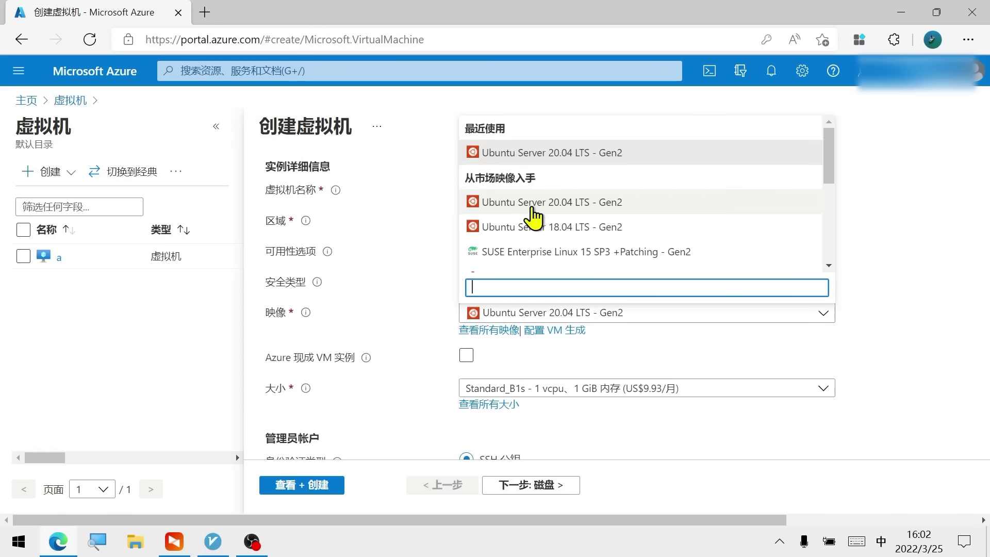
click(585, 205)
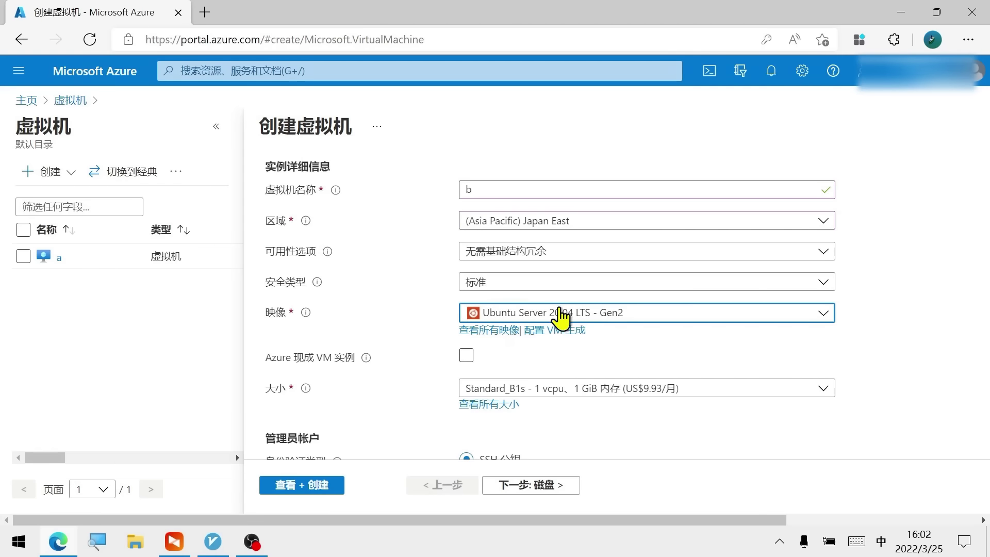
scroll(510, 319, down, 2)
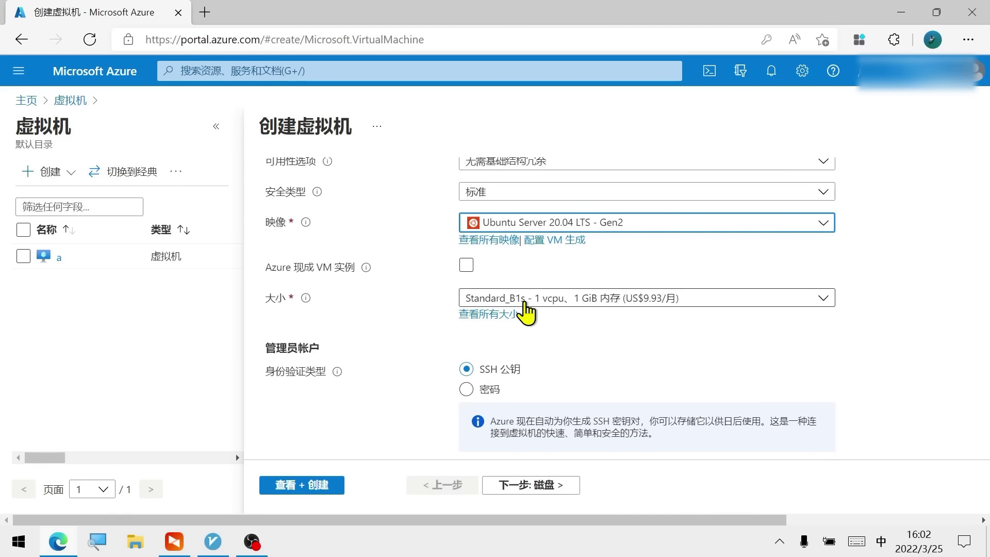
click(526, 301)
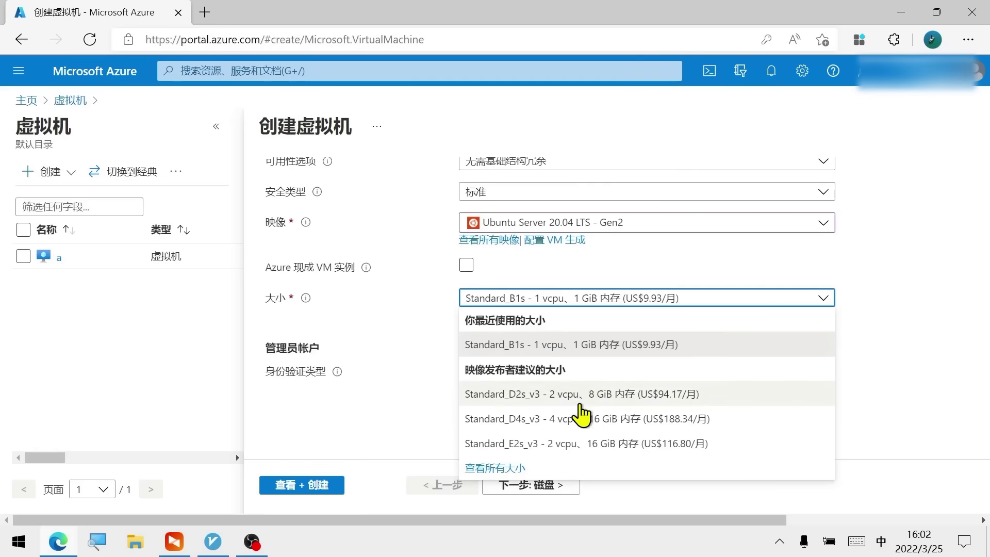
click(523, 348)
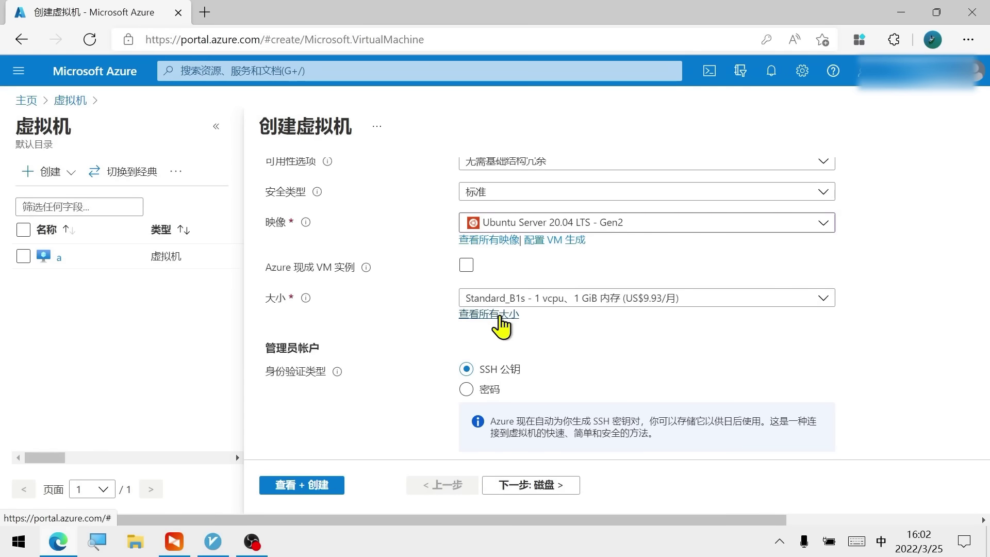
Pick B1s from the full VM size list and apply it to the form.
click(498, 315)
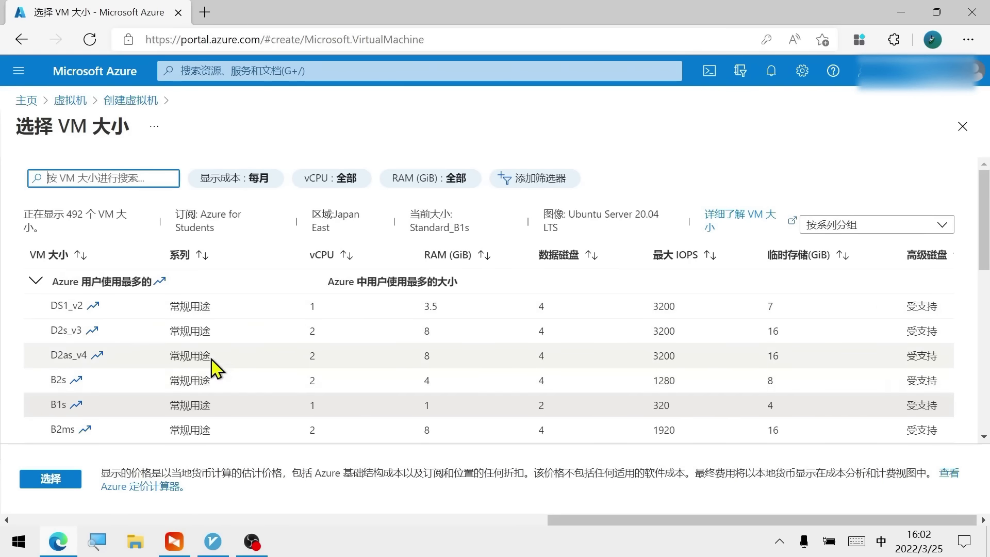
scroll(178, 316, down, 5)
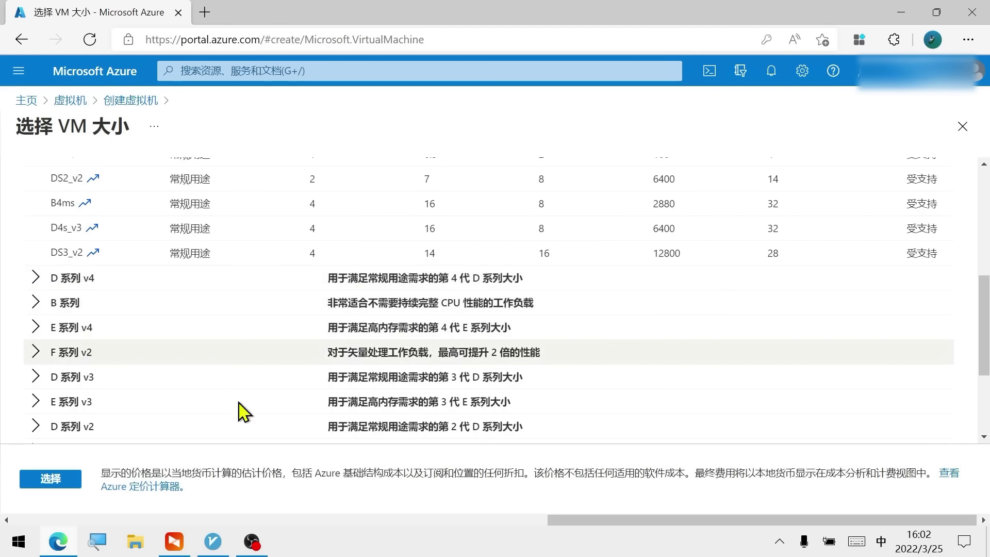
scroll(133, 338, up, 2)
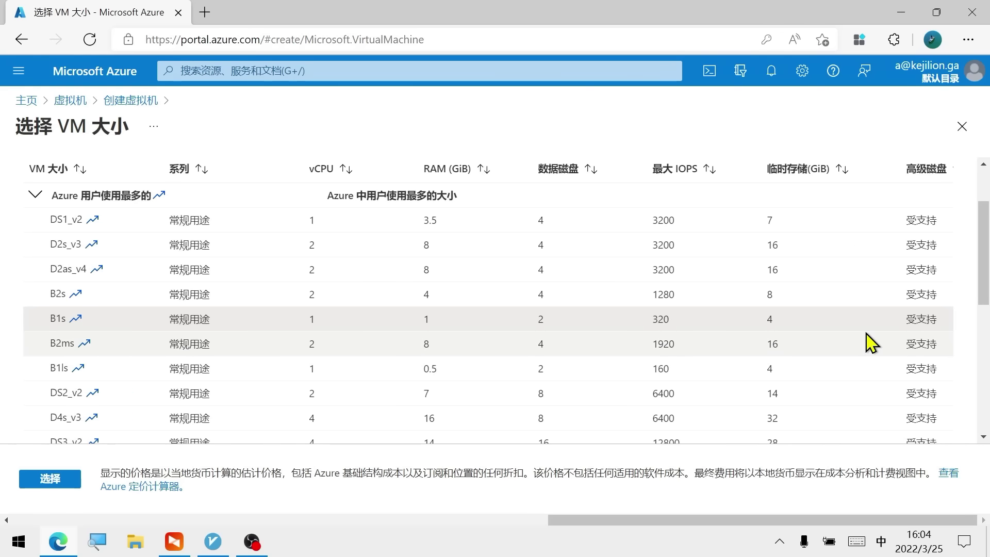
click(56, 485)
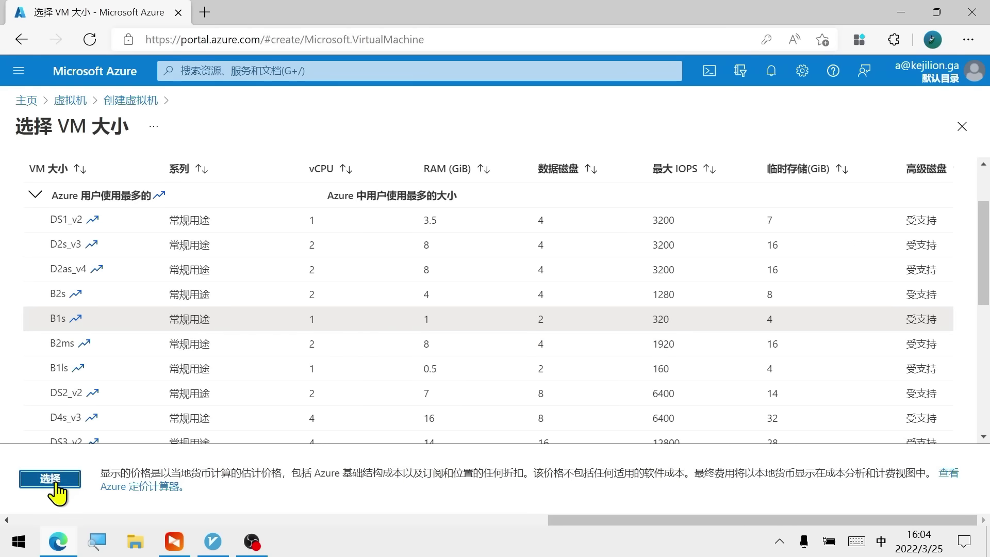
scroll(443, 316, down, 2)
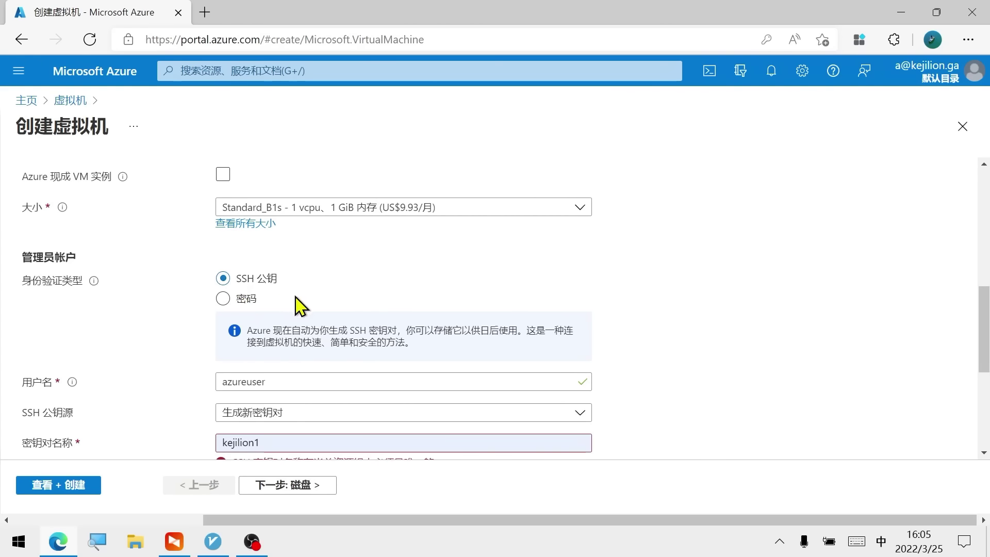
Change the administrator username to ubuntu.
scroll(297, 305, down, 1)
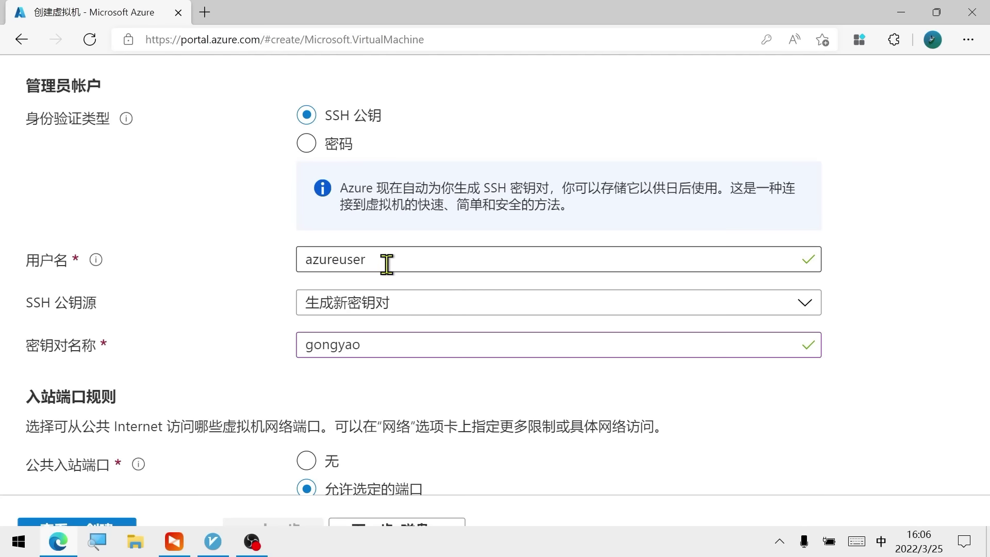
drag(386, 264, 235, 272)
text(ubuntu)
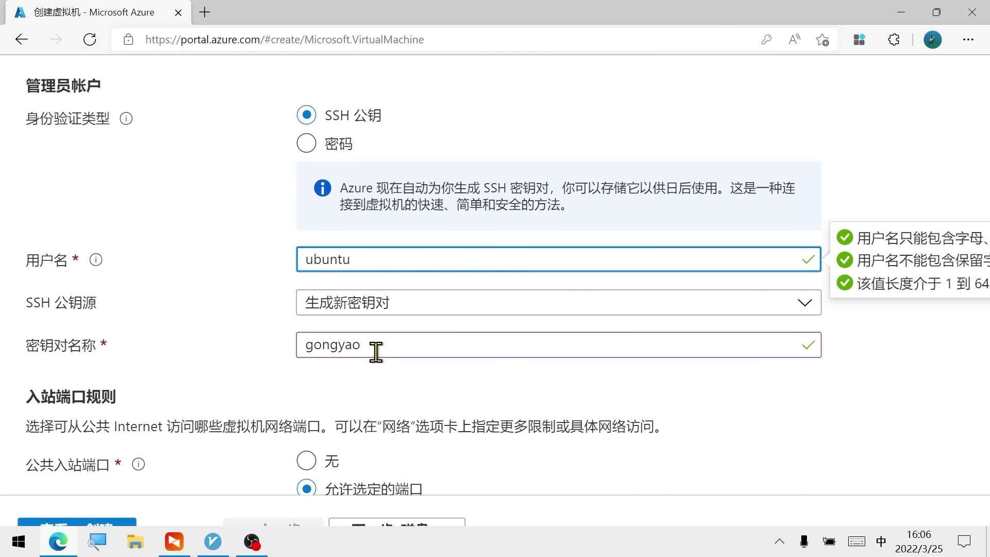
Allow inbound HTTP (80) and HTTPS (443) alongside SSH, and reset the page zoom.
scroll(335, 343, down, 3)
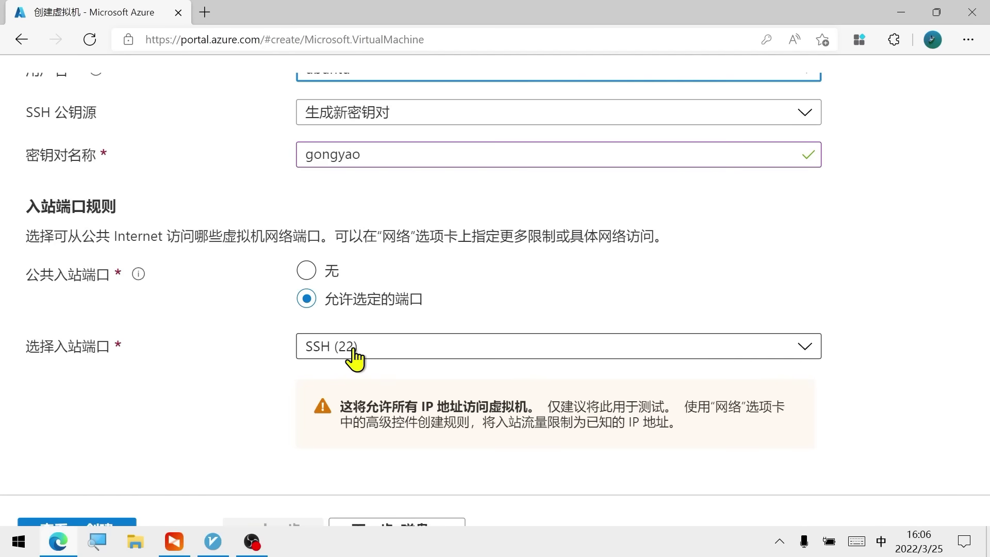
click(364, 340)
click(316, 283)
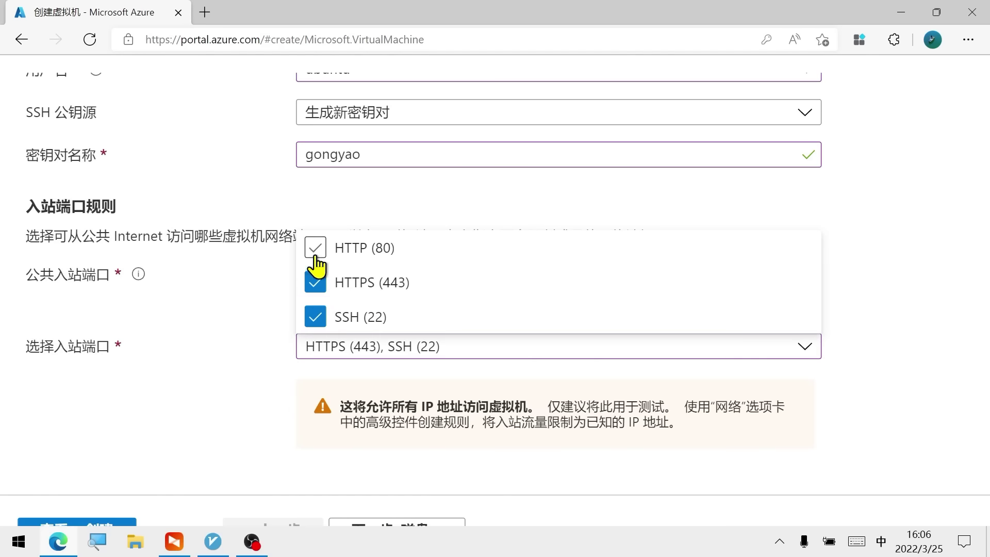
click(315, 252)
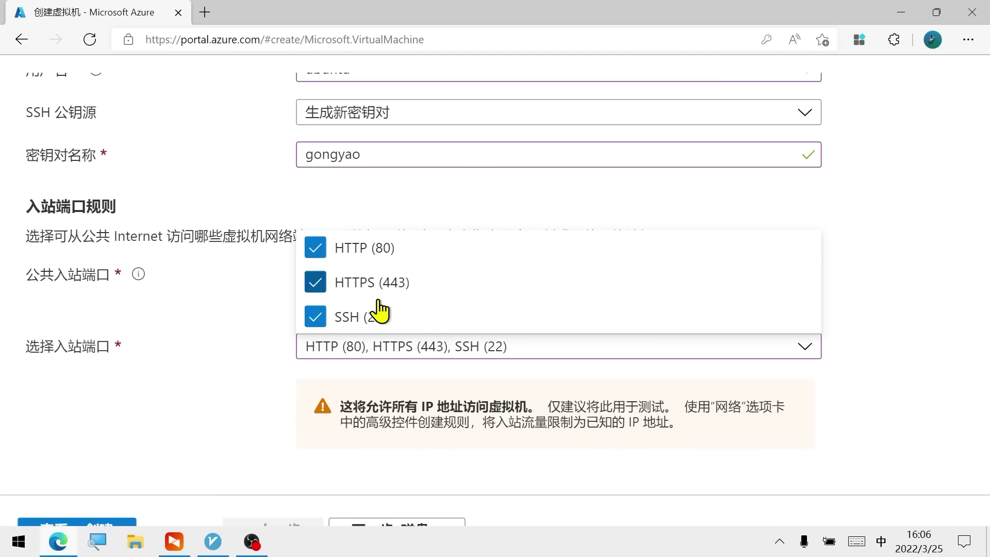
scroll(472, 389, down, 1)
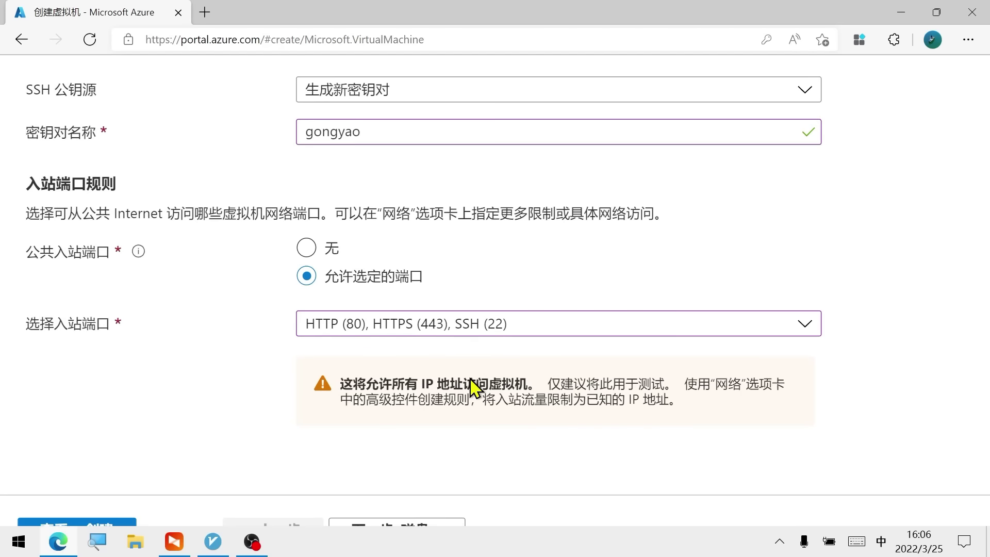
key(ctrl+0)
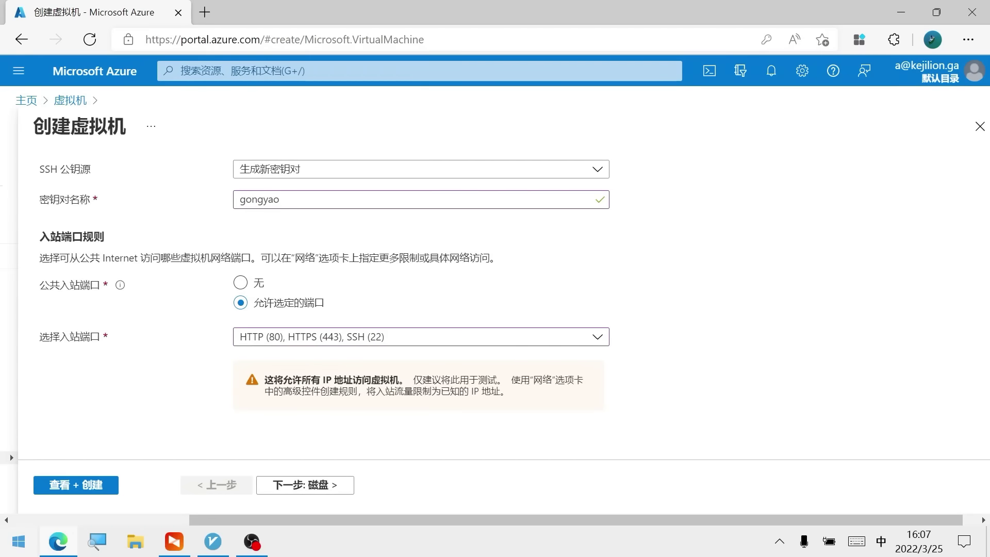
Validate and review the VM settings, then create VM b and download its private key.
click(95, 491)
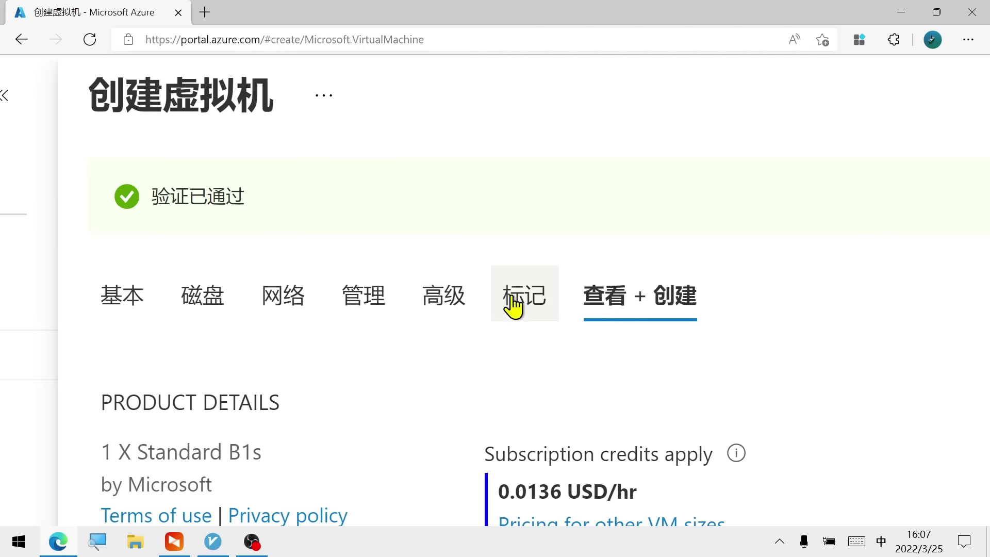
scroll(513, 307, down, 10)
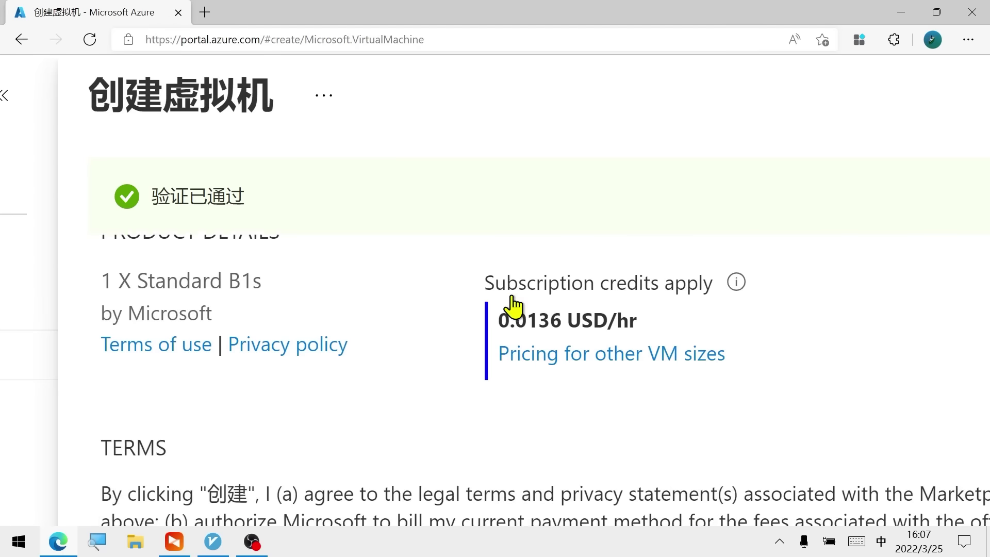
scroll(514, 306, up, 1)
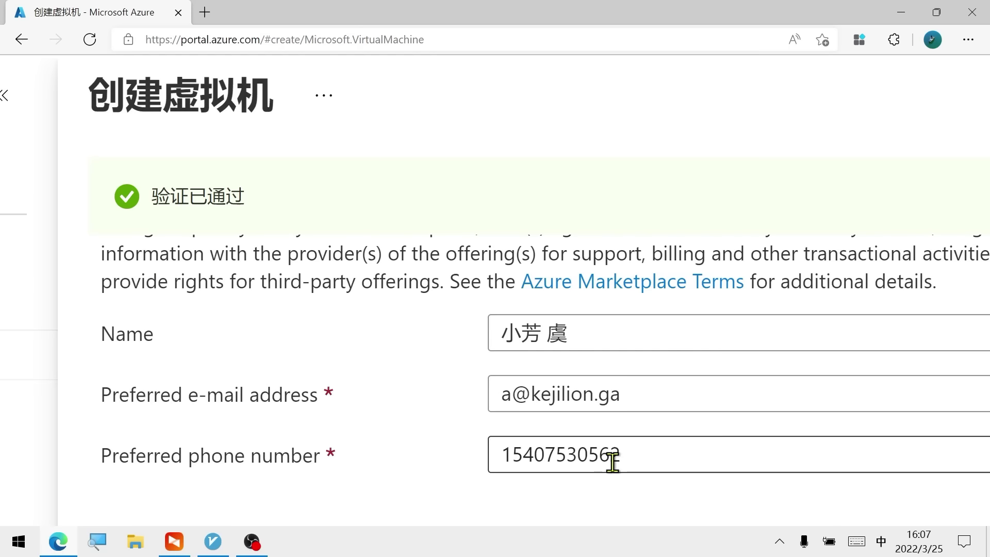
scroll(226, 398, down, 7)
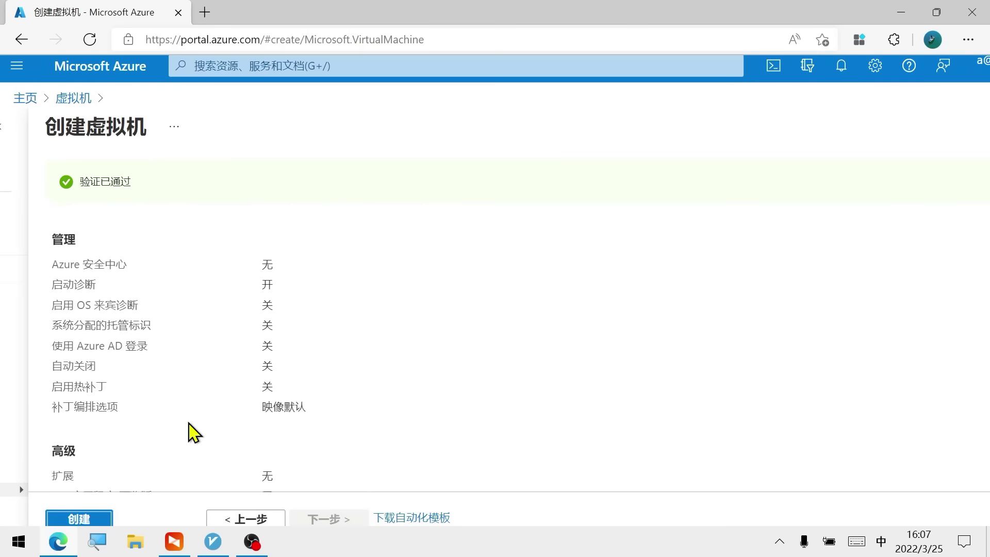
scroll(247, 281, down, 3)
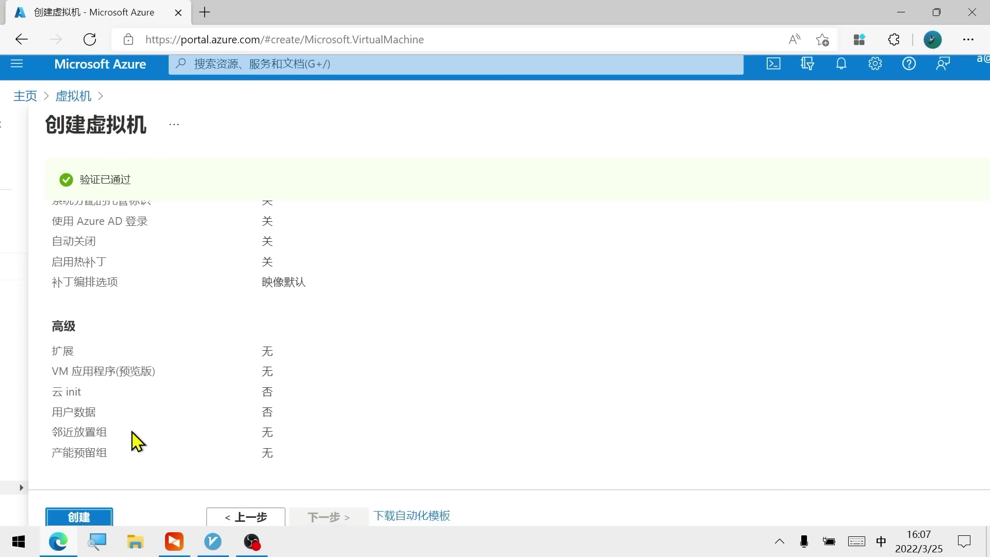
scroll(134, 441, down, 1)
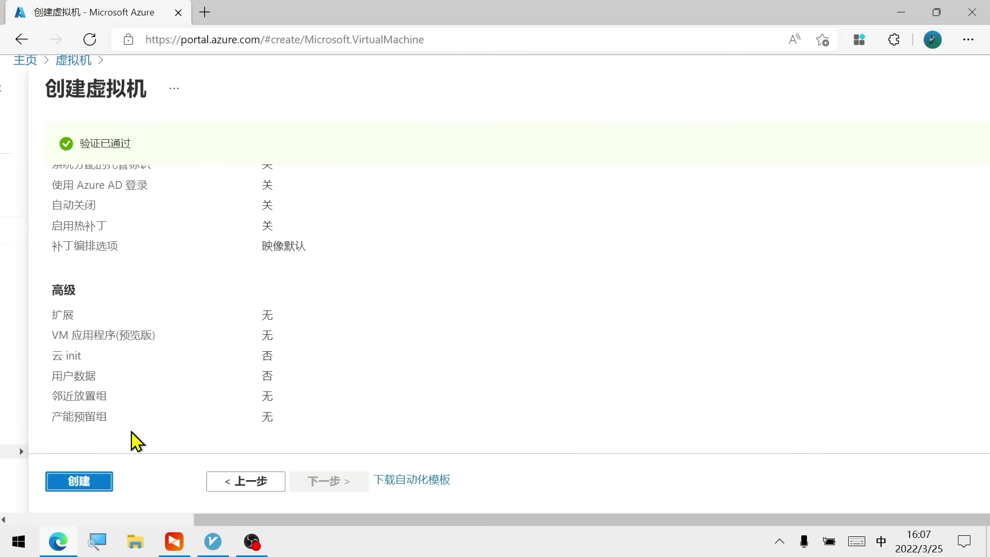
click(73, 483)
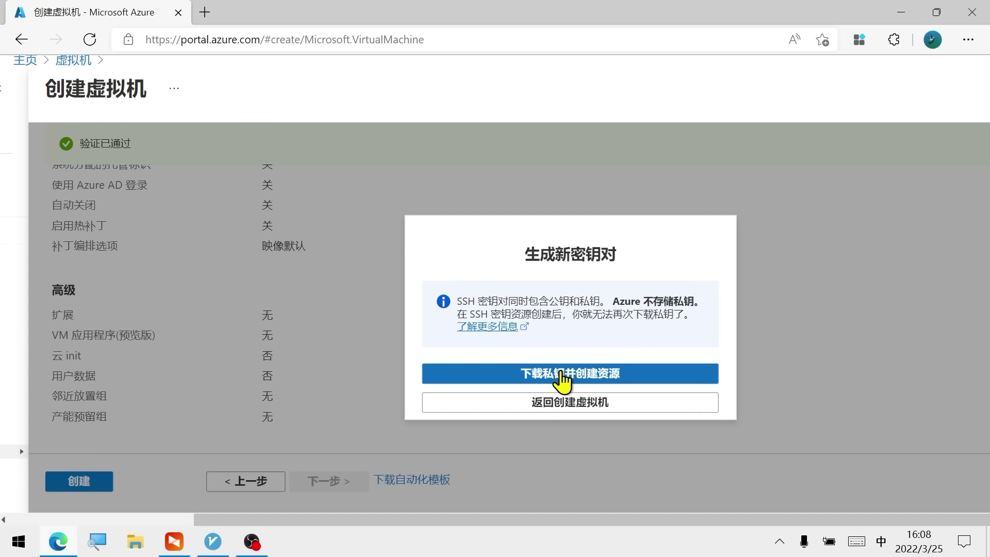
click(566, 375)
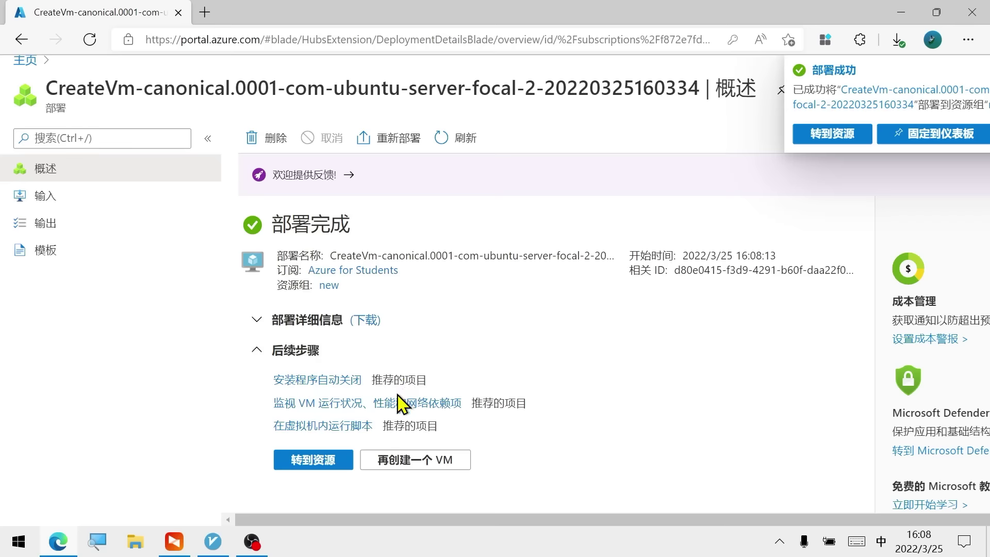
Return home and open VM b's overview, showing public IP 20.89.152.133.
scroll(401, 405, down, 1)
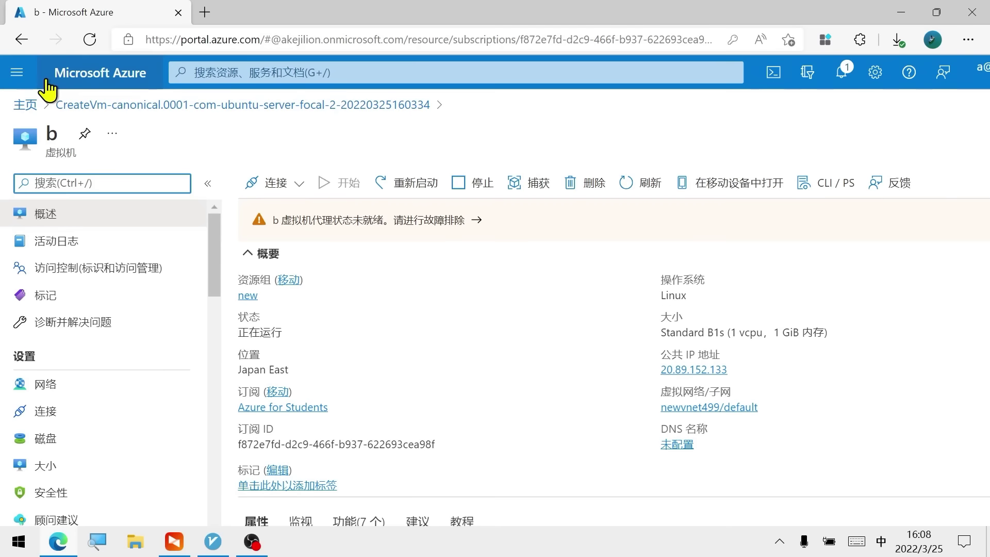
click(57, 78)
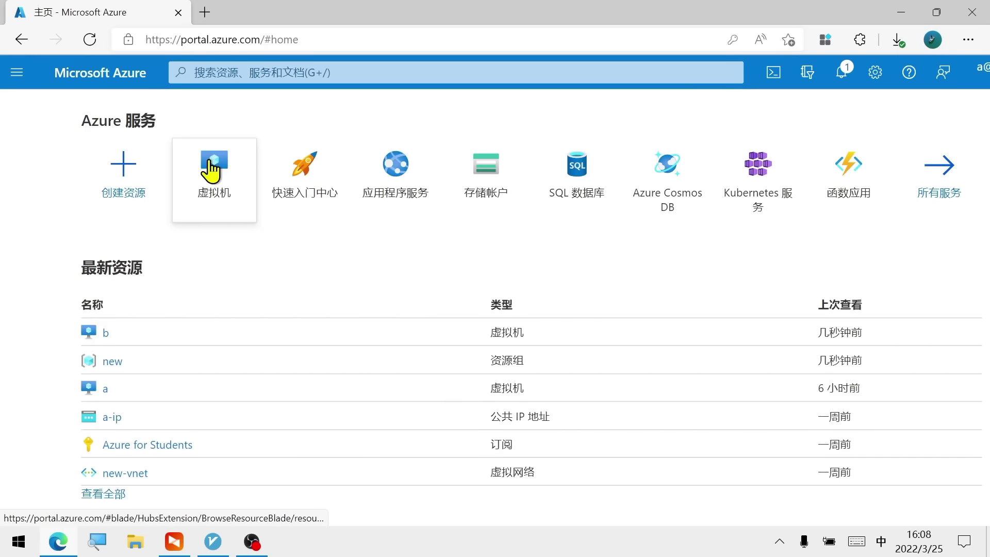
click(211, 171)
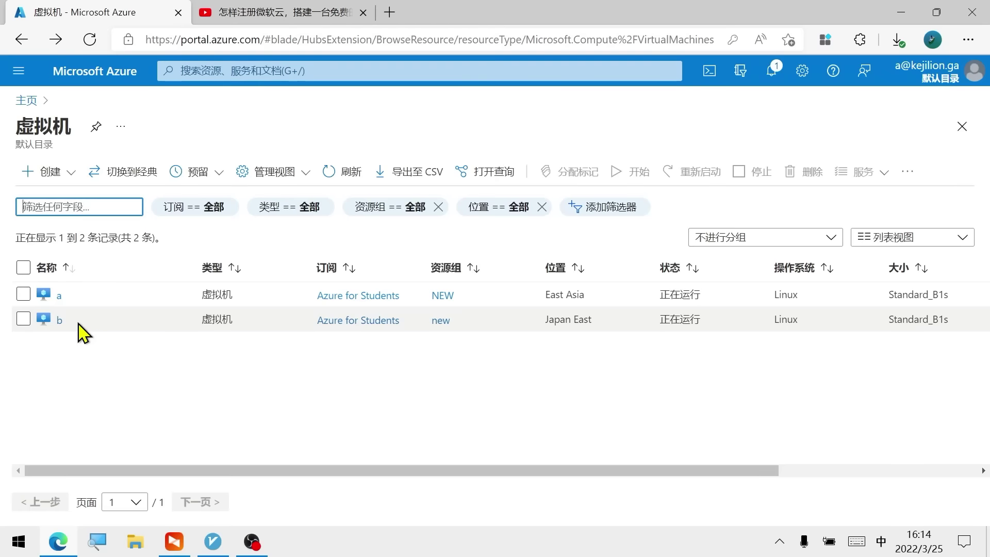
click(60, 321)
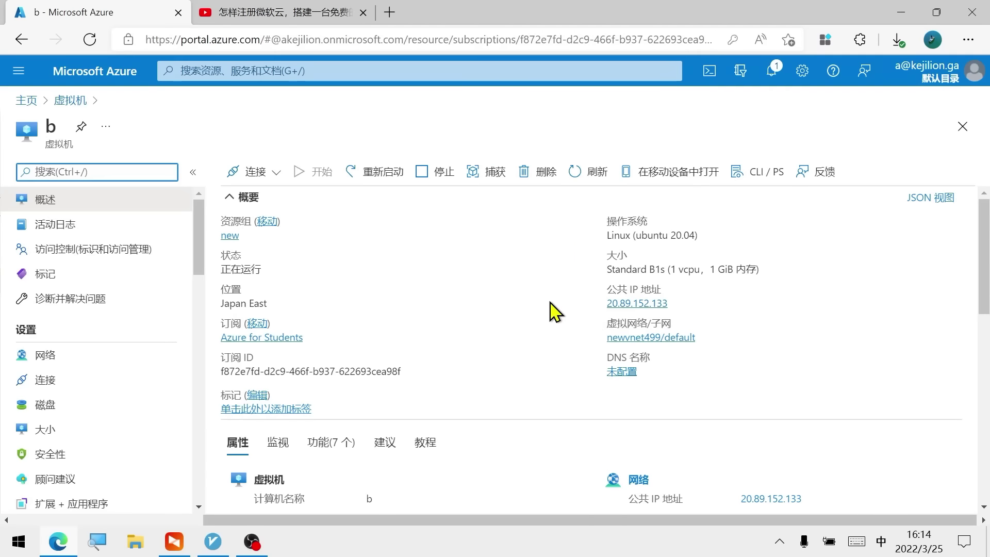
mouse_move(654, 310)
Switch public IP bip599 from dynamic to static assignment and save.
click(640, 305)
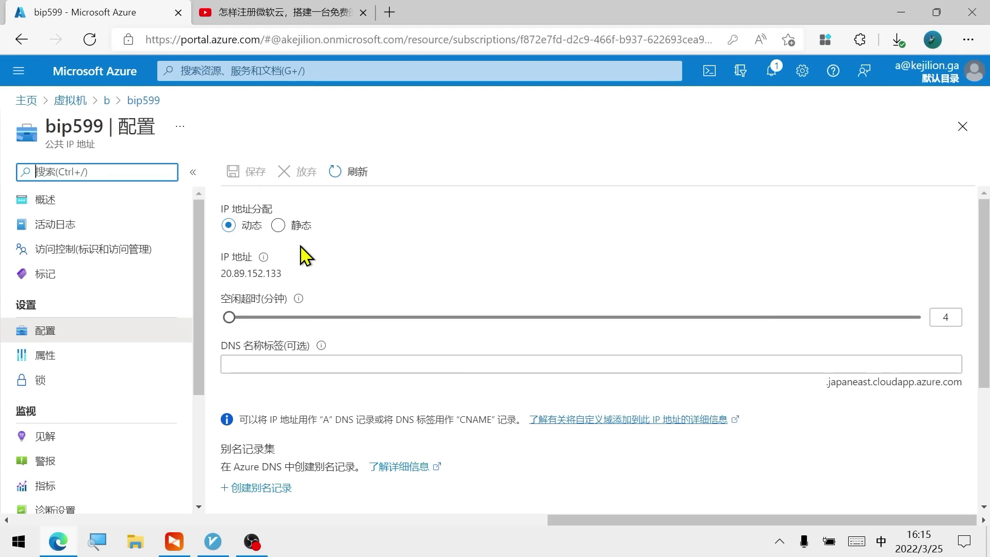
click(279, 225)
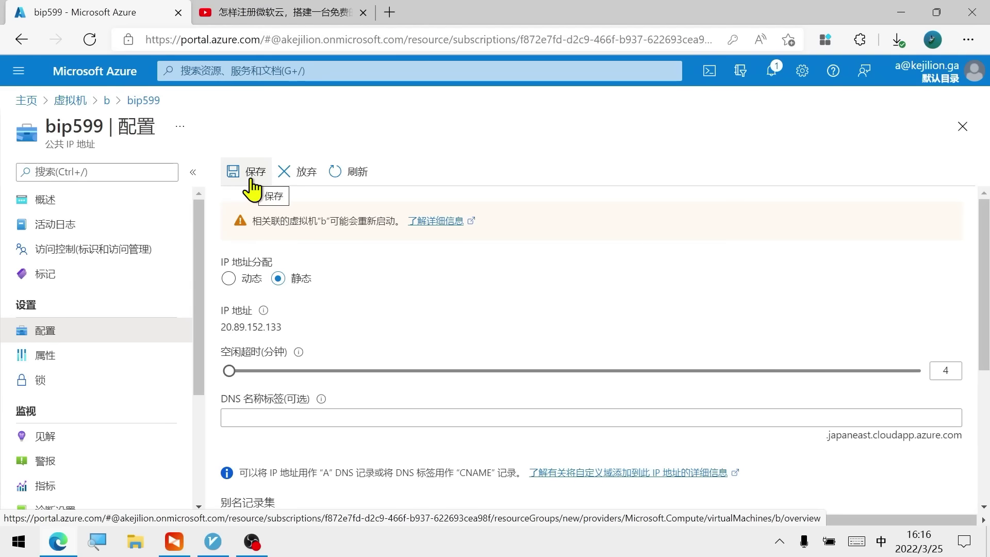
click(250, 179)
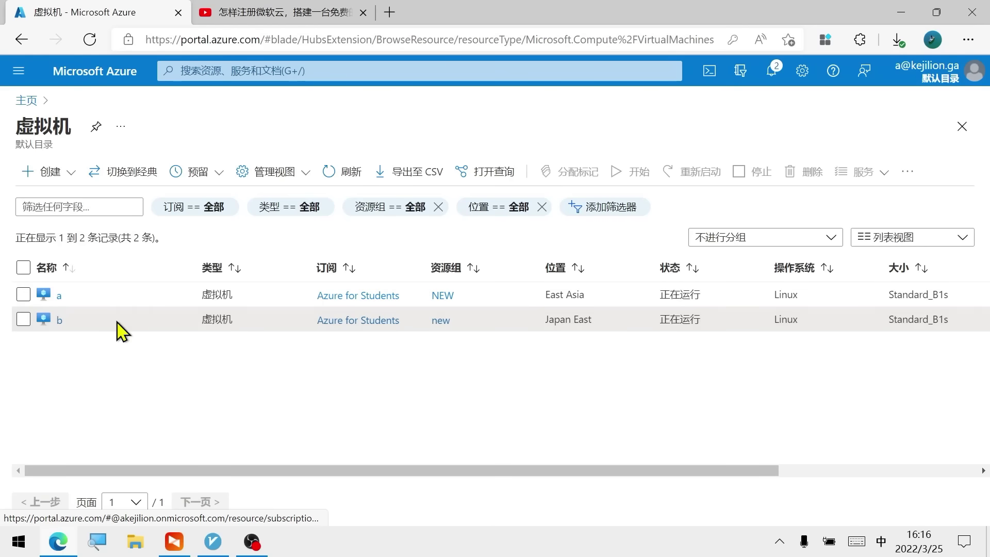
Open VM b's networking settings and enlarge the page for readability.
click(60, 321)
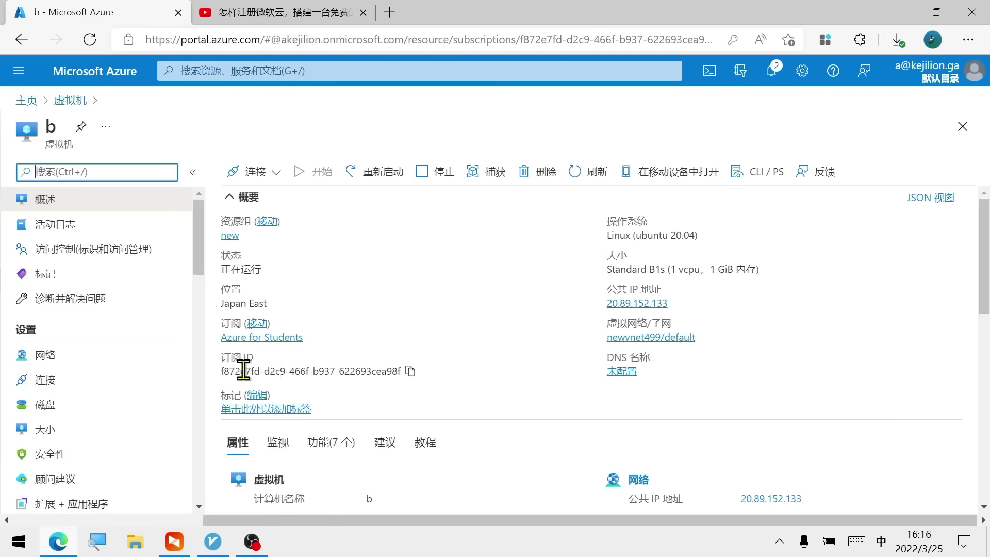
click(54, 361)
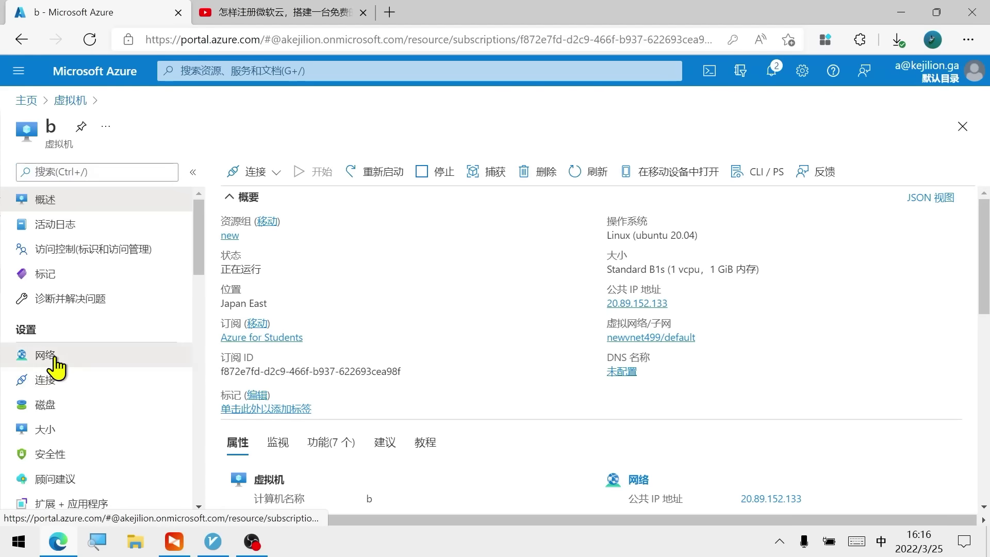
scroll(812, 353, down, 2)
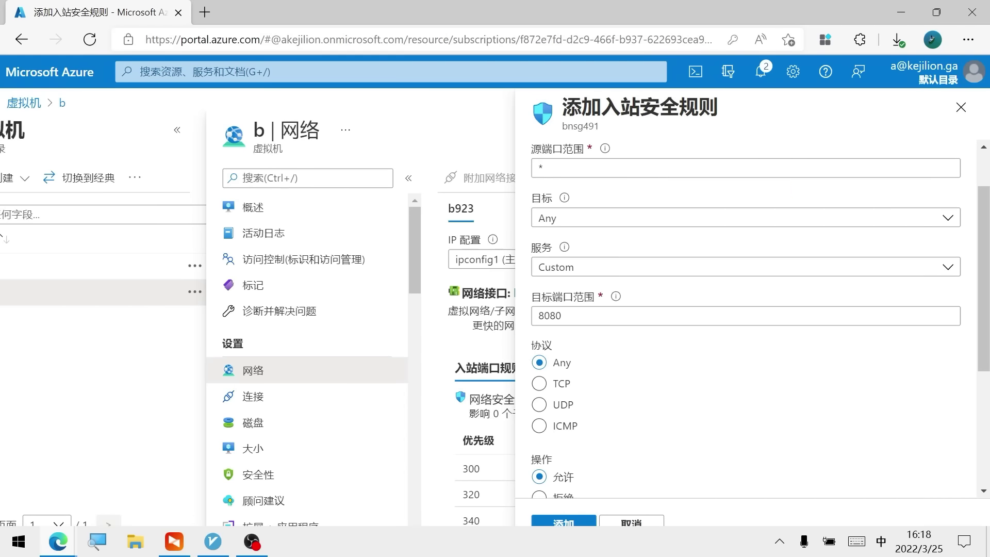
key(ctrl+plus)
key(ctrl+plus)
key(ctrl+plus)
key(ctrl+plus)
scroll(254, 287, up, 1)
scroll(380, 121, up, 1)
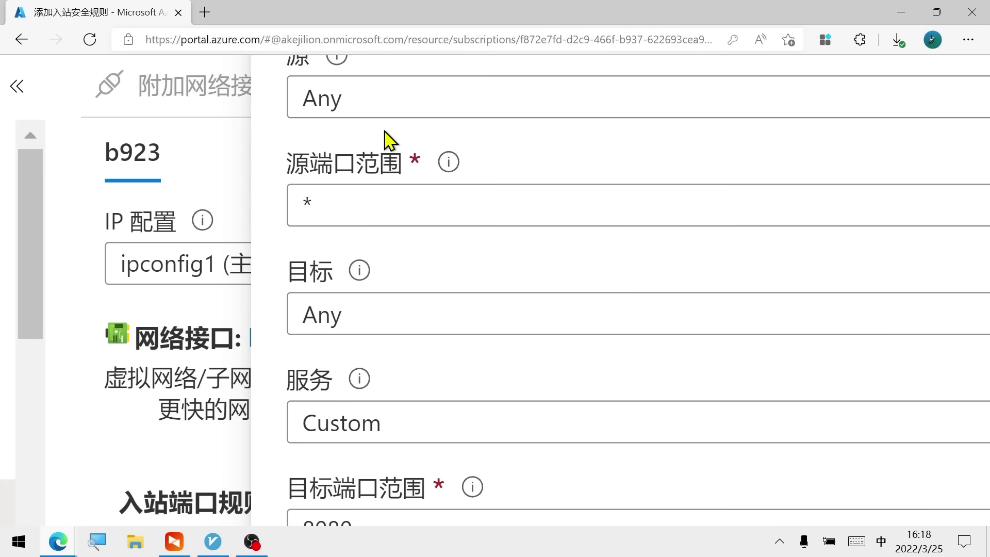
scroll(391, 139, down, 2)
Set the inbound rule's destination port range to *.
click(391, 319)
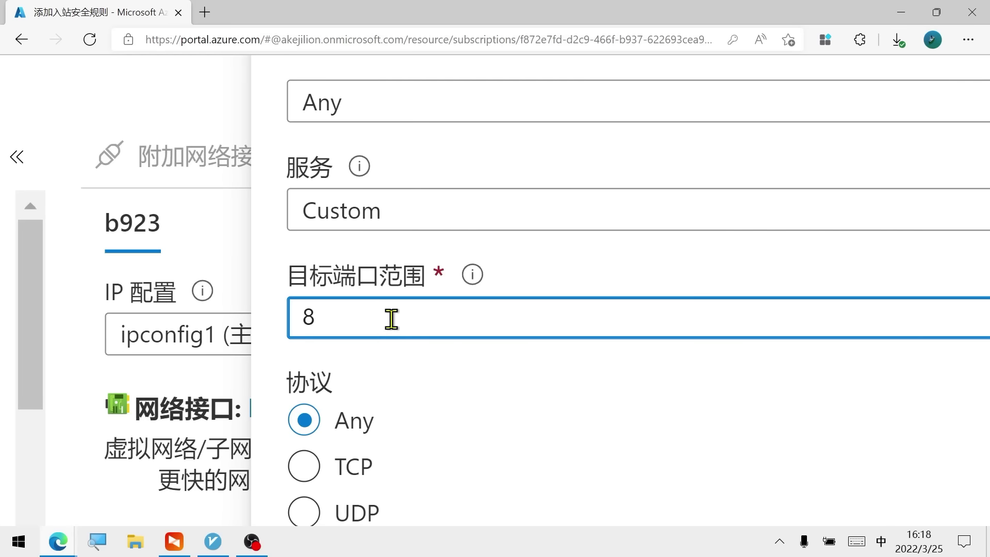
key(BackSpace)
text(*)
click(444, 368)
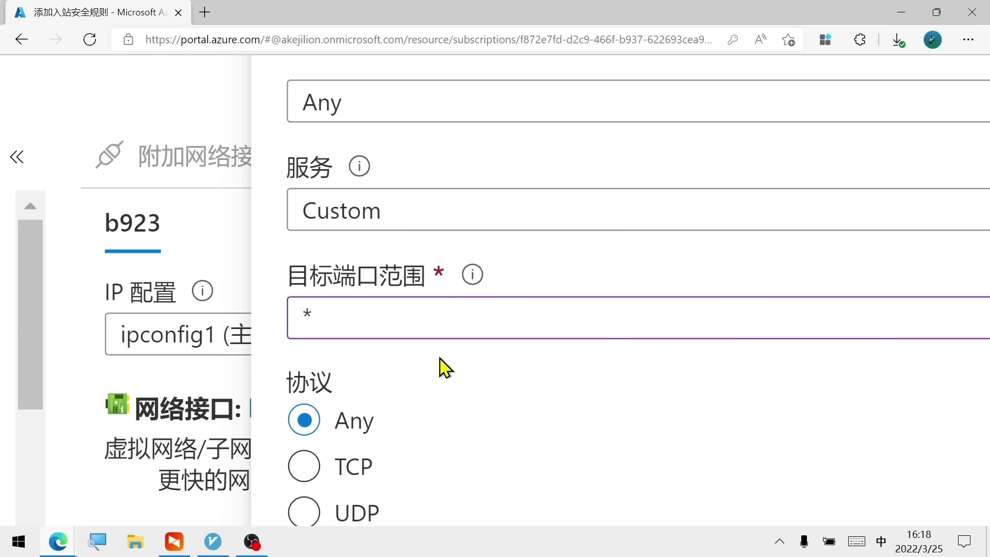
scroll(443, 368, down, 3)
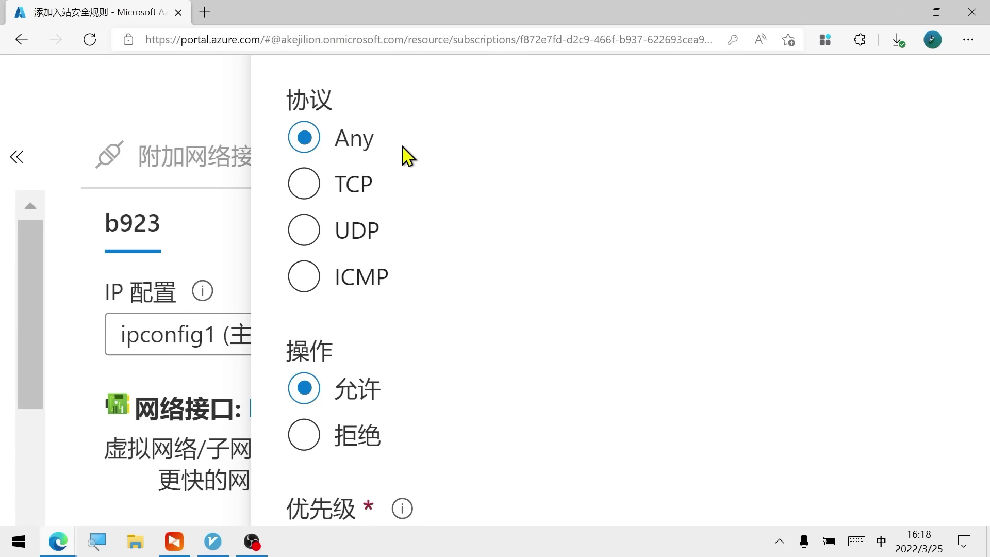
scroll(434, 248, down, 4)
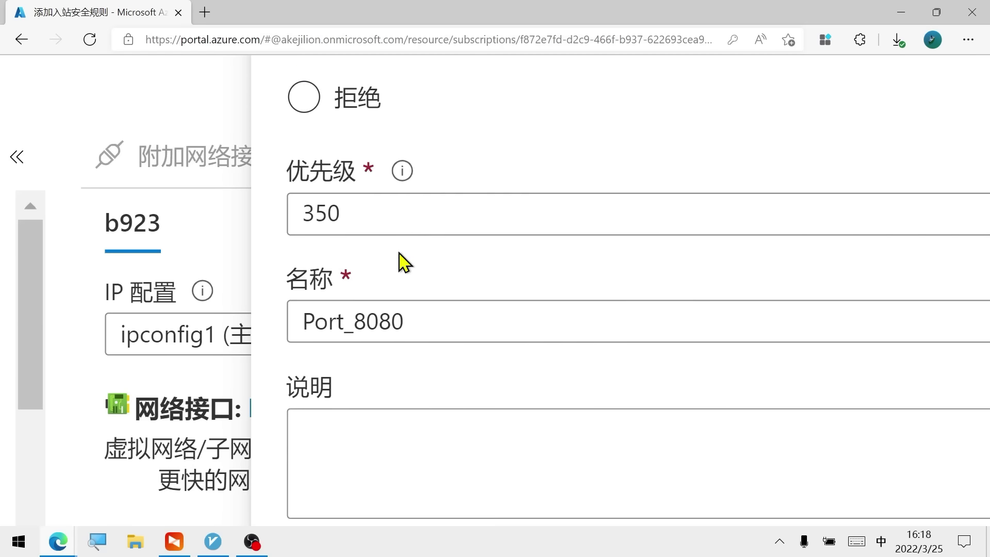
scroll(402, 262, up, 1)
Give the inbound rule priority 100 and name jinzhan, then reset the zoom.
click(378, 278)
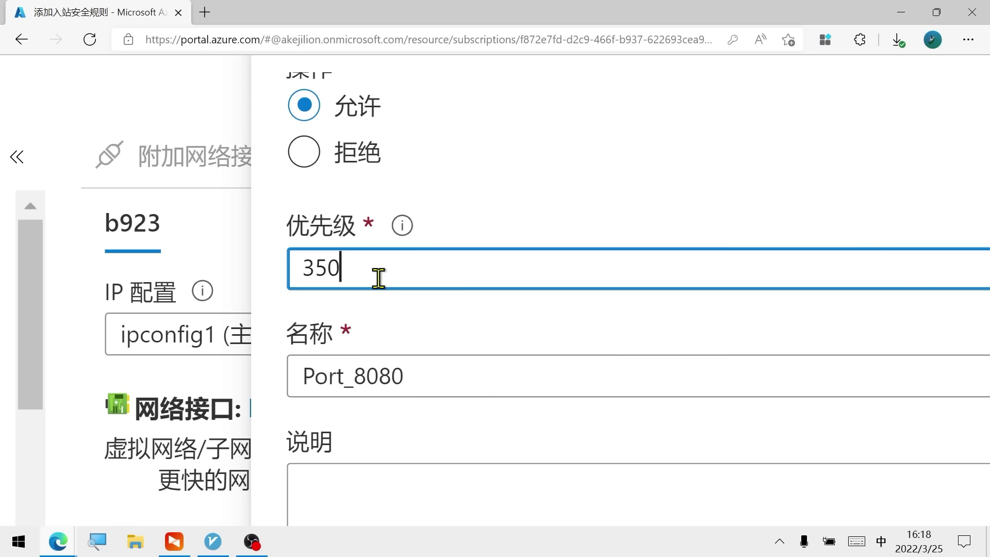
text(100)
scroll(465, 299, down, 1)
key(Tab)
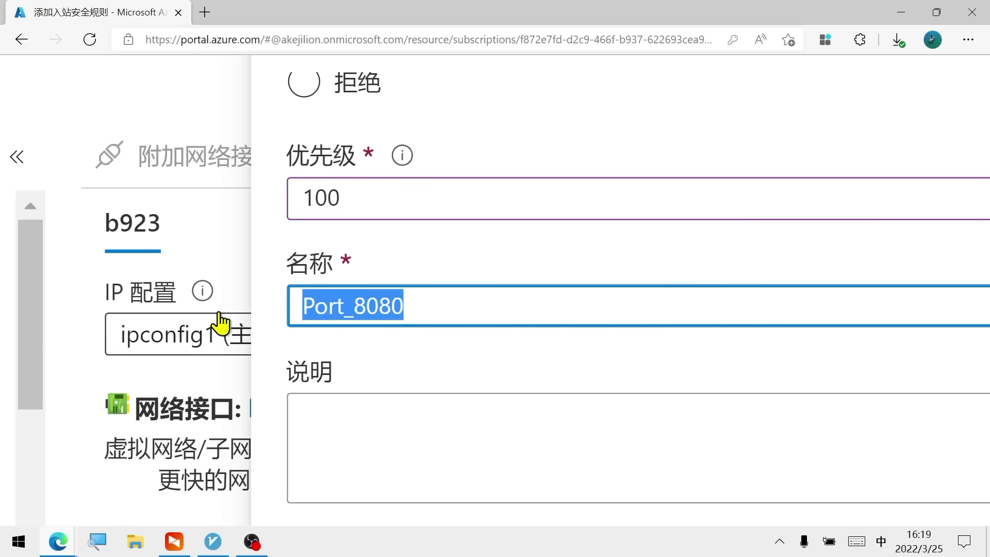
click(222, 322)
scroll(423, 368, down, 5)
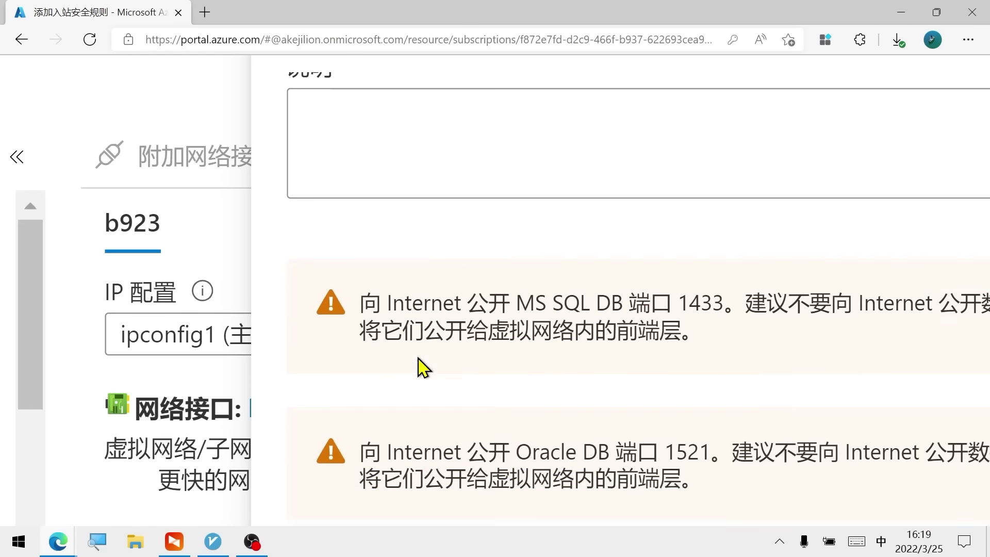
key(ctrl+0)
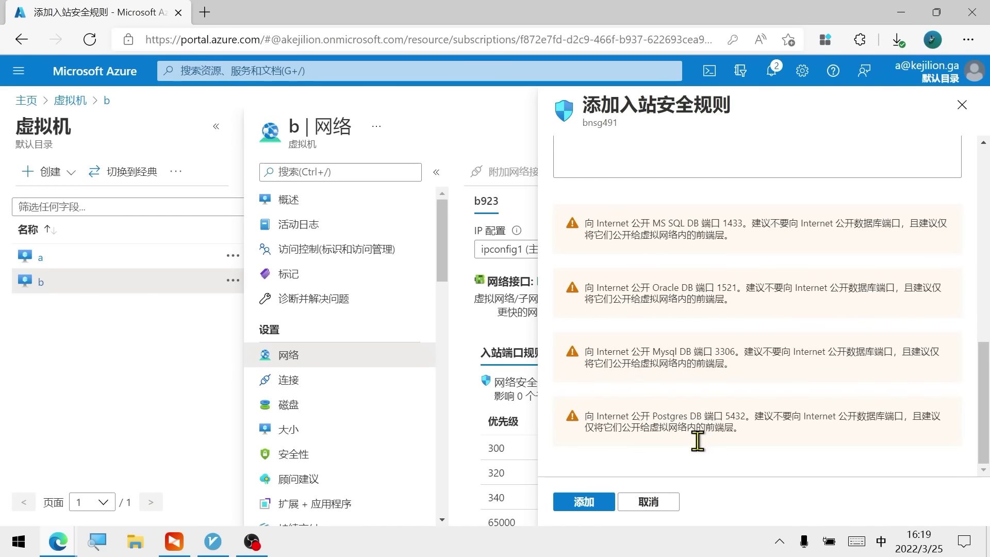
Add the jinzhan inbound rule and start a new outbound port rule.
click(597, 505)
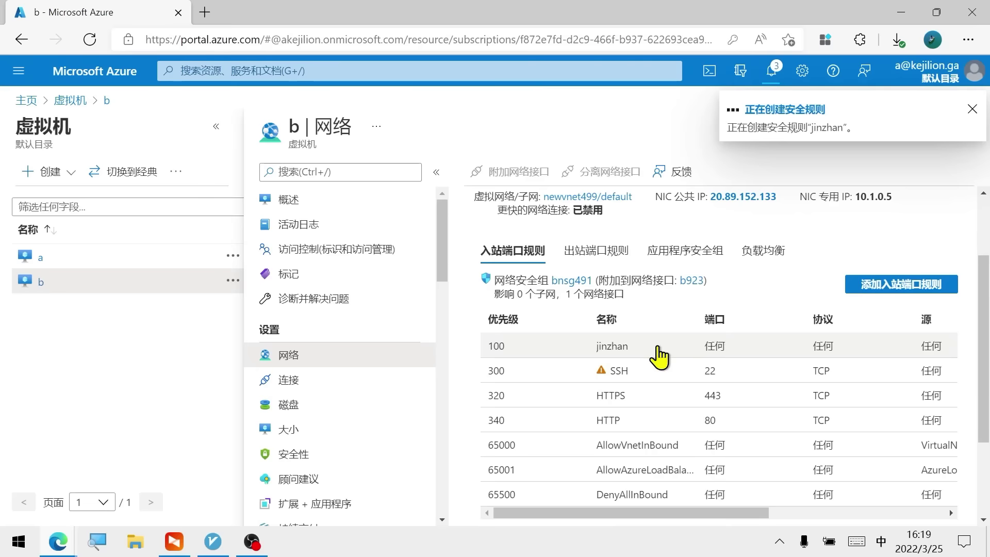
scroll(832, 351, up, 1)
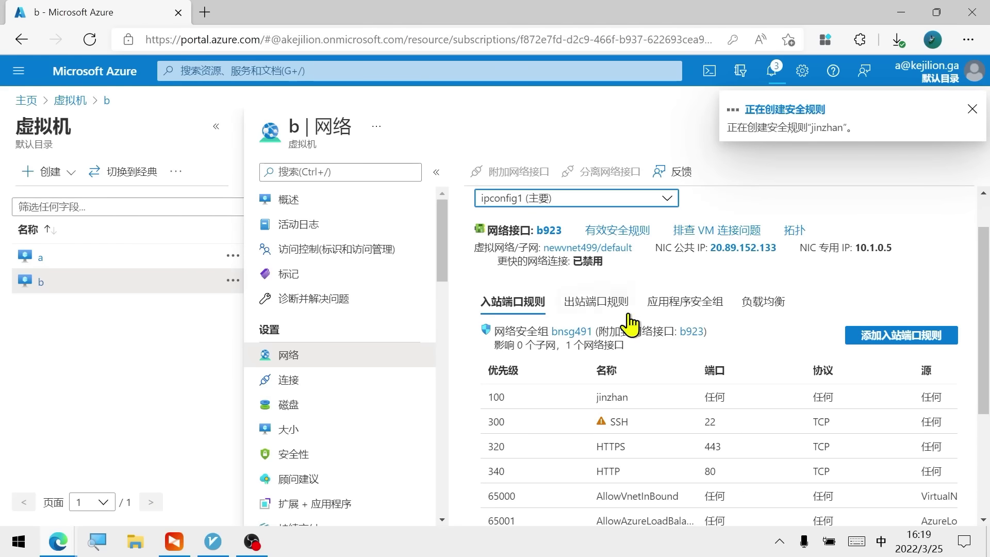
click(601, 305)
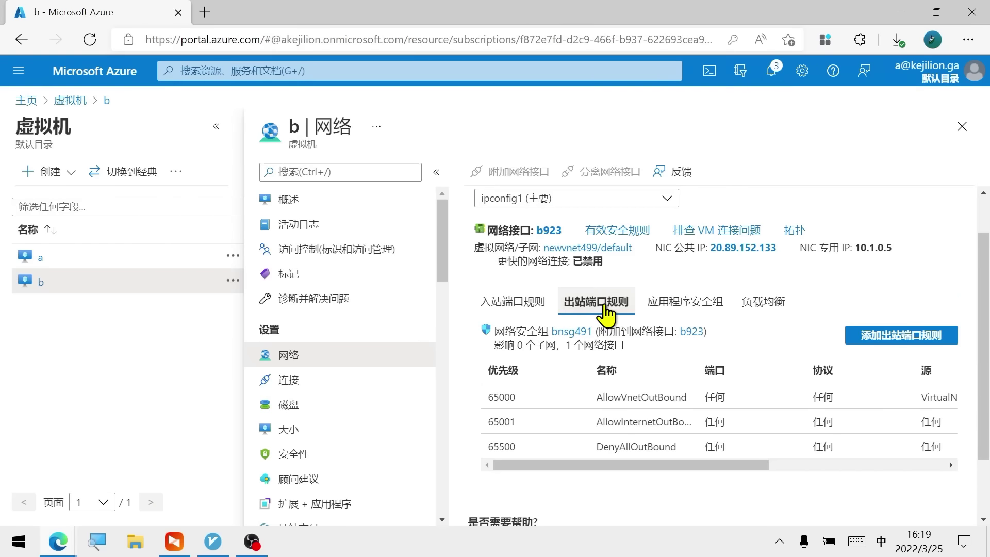
click(902, 337)
scroll(774, 210, up, 5)
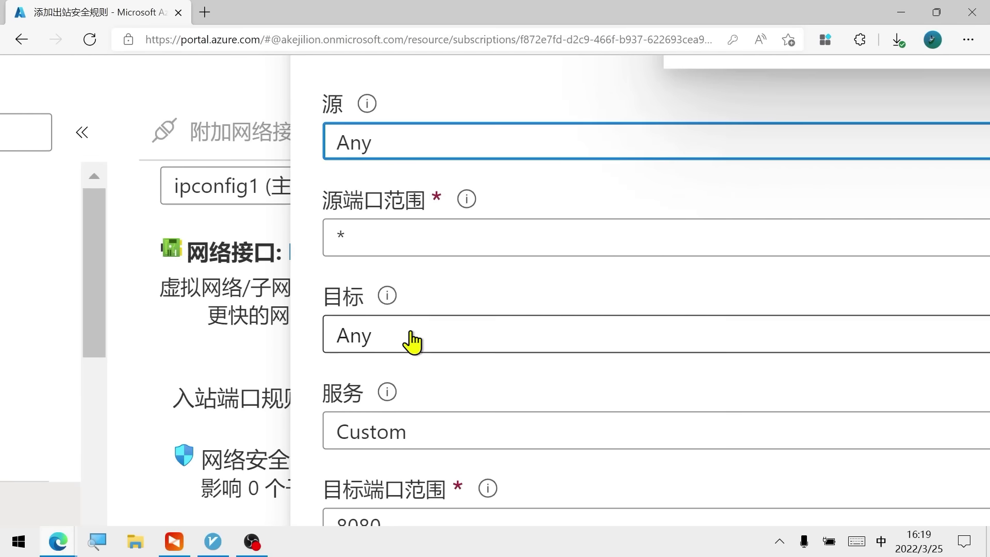
scroll(409, 343, down, 2)
Replace the outbound rule's 8080 port range with *.
drag(405, 314, 324, 325)
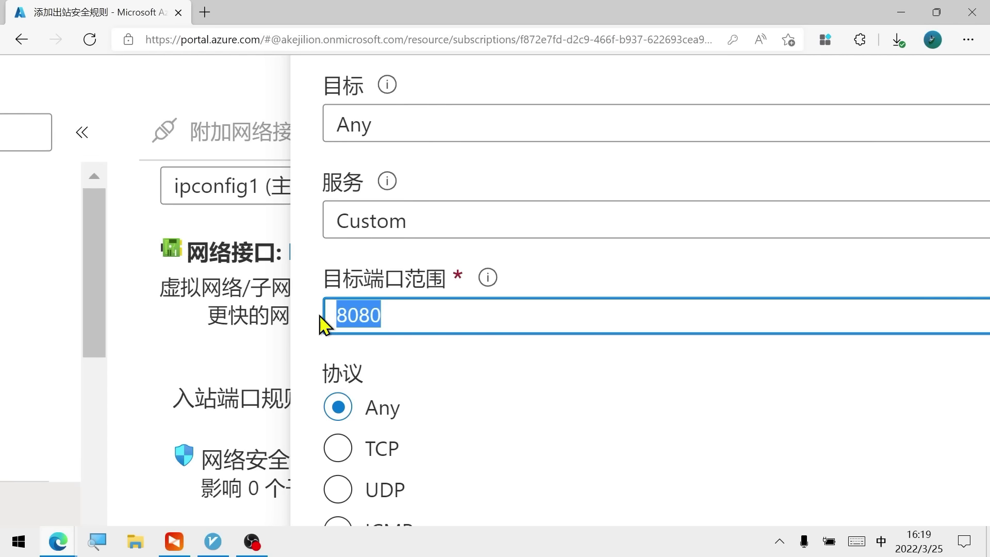
key(BackSpace)
text(*)
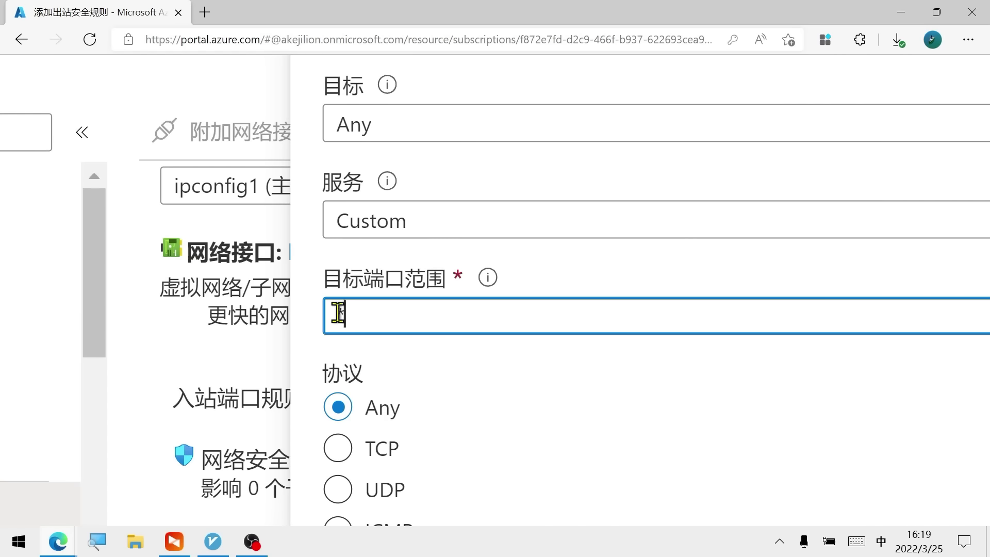
scroll(308, 203, down, 3)
scroll(438, 232, down, 3)
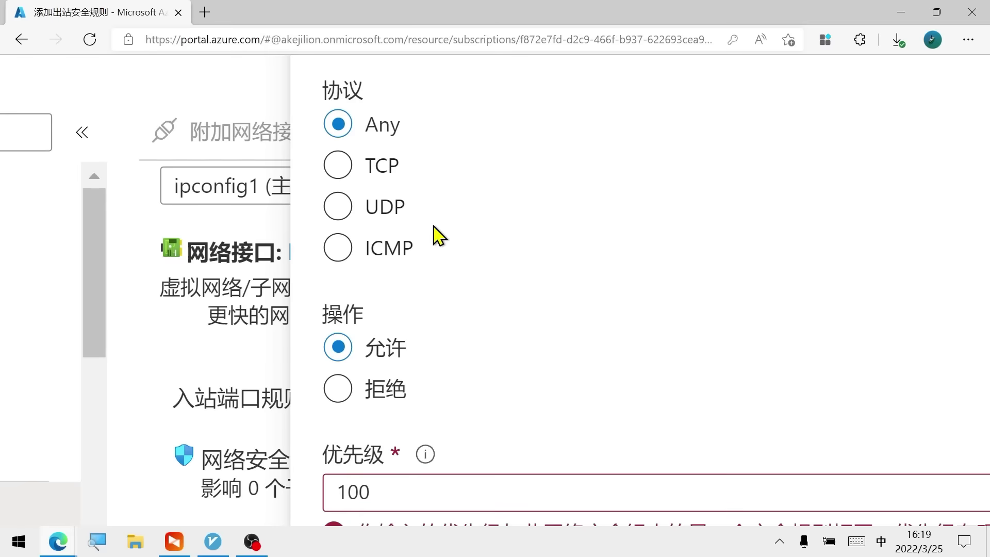
scroll(433, 265, down, 1)
Set the outbound rule's priority to 101 and name to chuzhan, then add it.
click(416, 301)
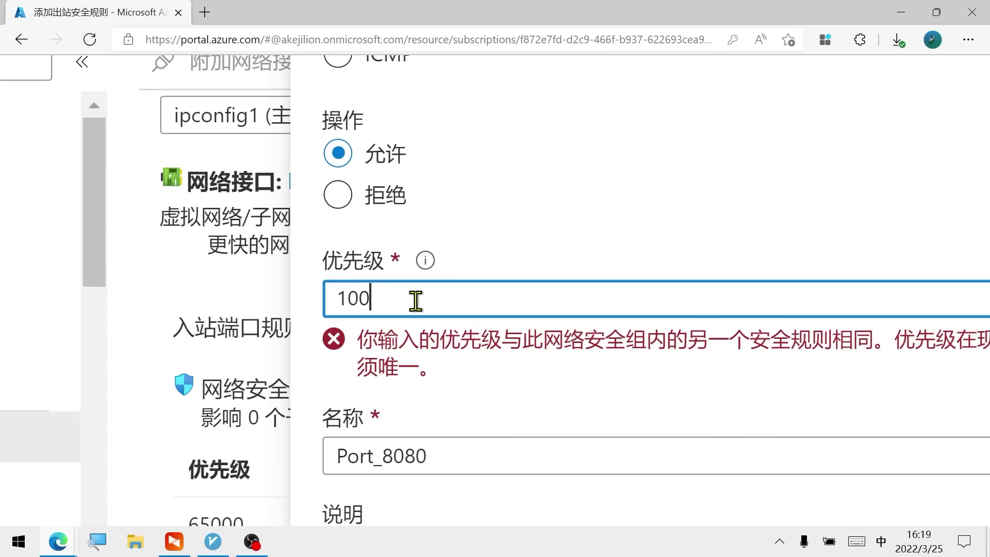
text(1)
key(Tab)
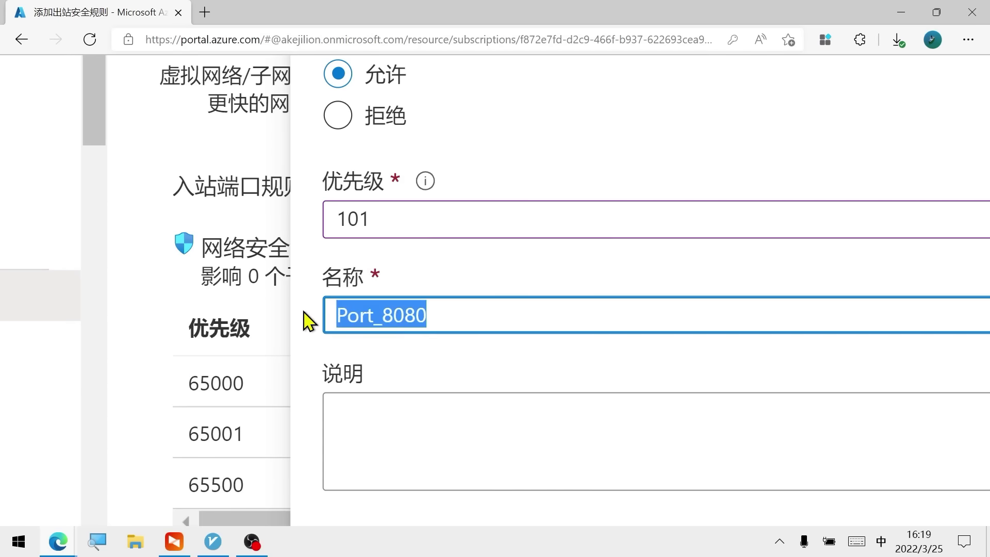
key(BackSpace)
text(chuzhan)
scroll(462, 360, down, 2)
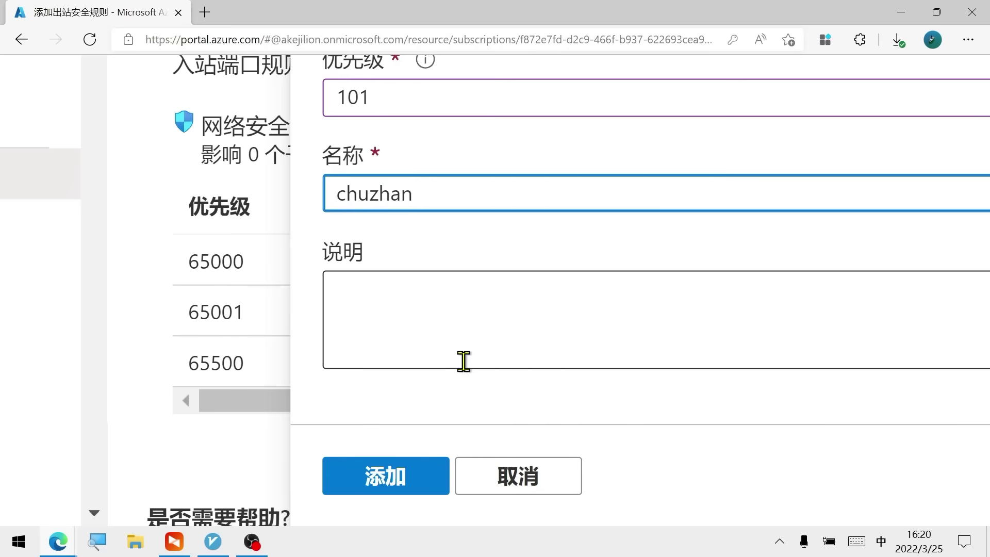
click(400, 475)
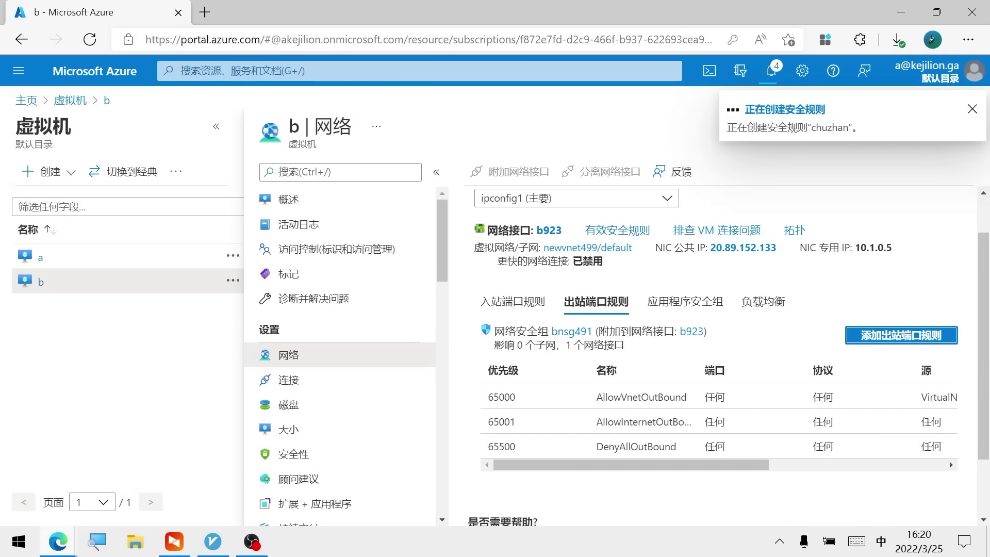
Copy VM b's public IP 20.89.152.133 from its overview and launch Command Prompt.
click(288, 199)
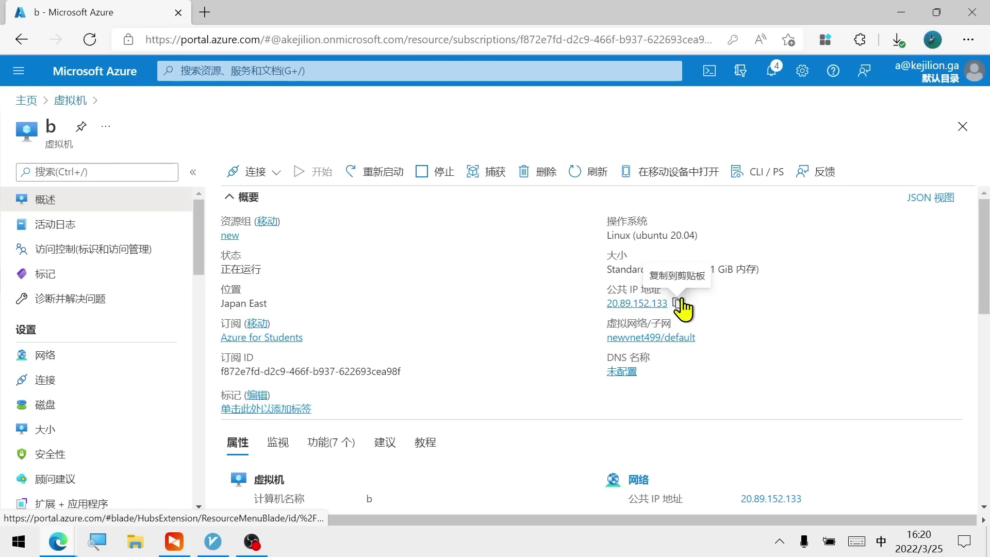
click(677, 305)
key(super)
key(super)
key(super)
text(cm)
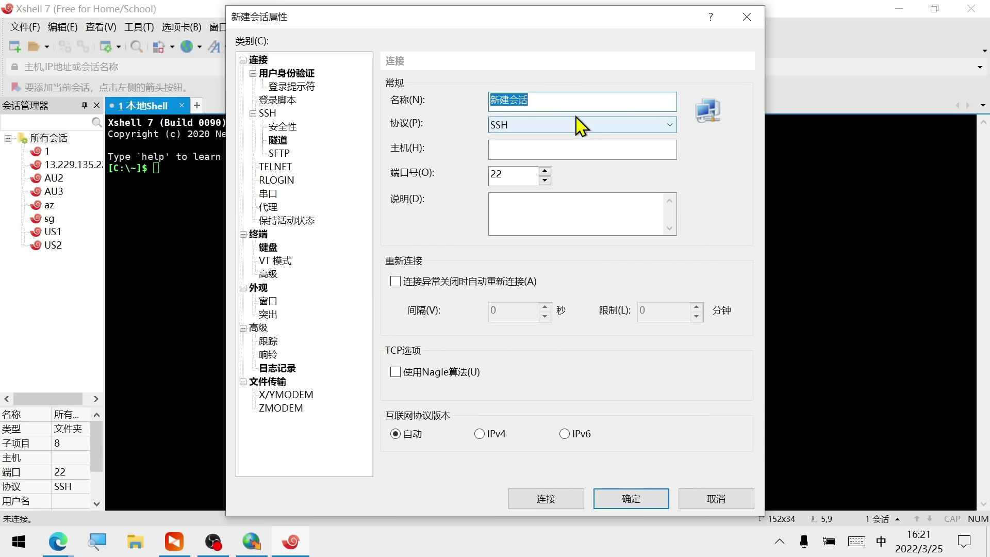
Create Xshell session azjp with host 20.89.152.133 and connect.
text(az)
click(530, 150)
key(ctrl+v)
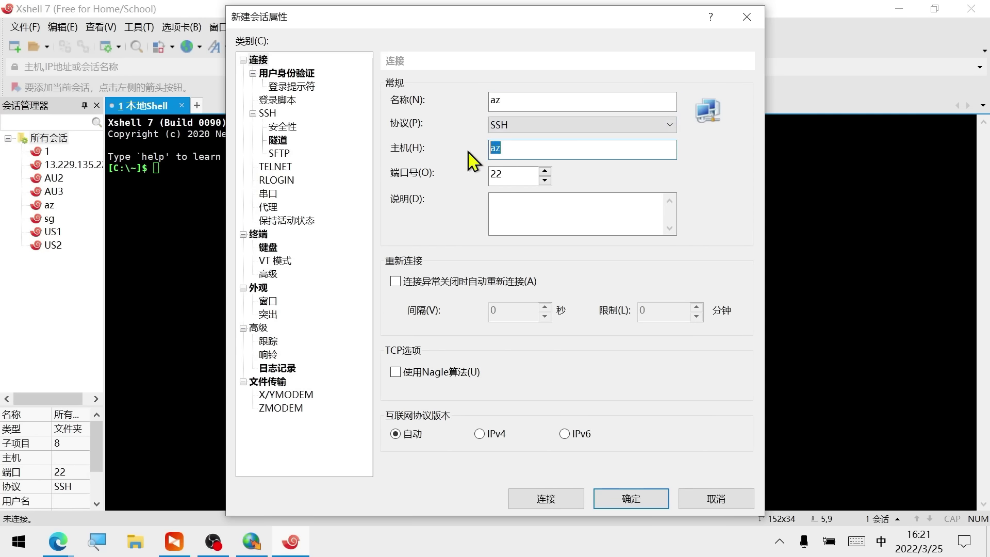
key(shift+Tab)
key(shift+Tab)
key(End)
text(jp)
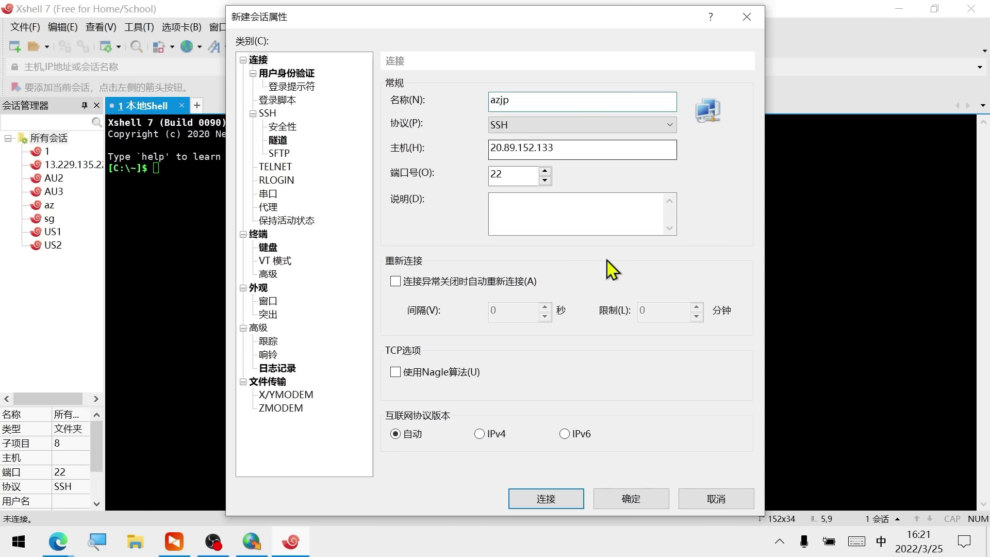
click(546, 499)
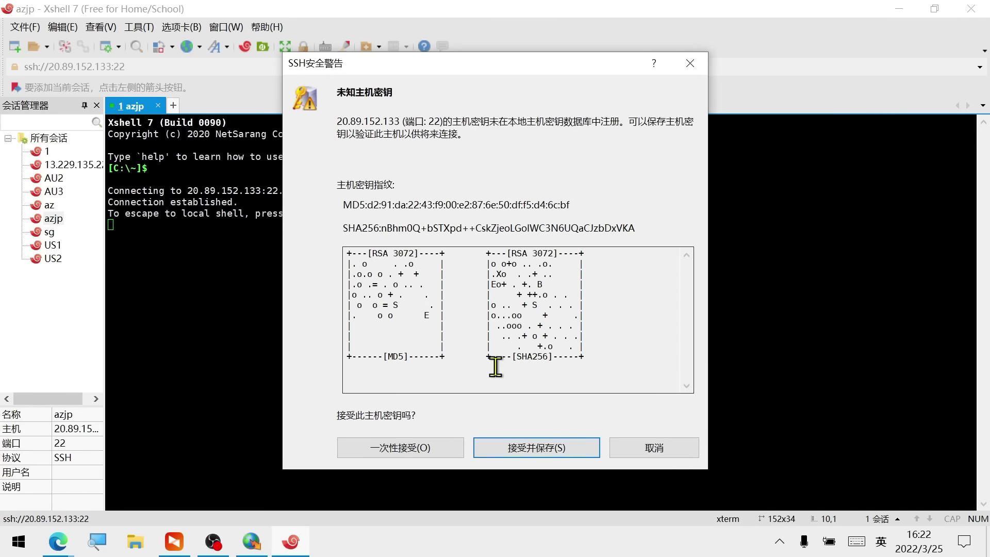
Accept the host key and log in as ubuntu using the gongyao.pem key.
click(536, 449)
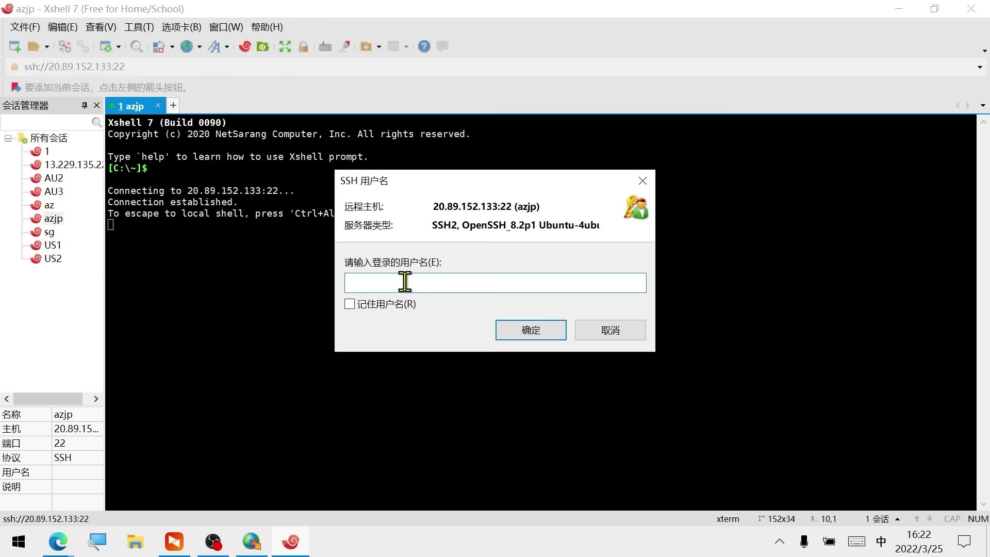
text(ubuntu)
key(Return)
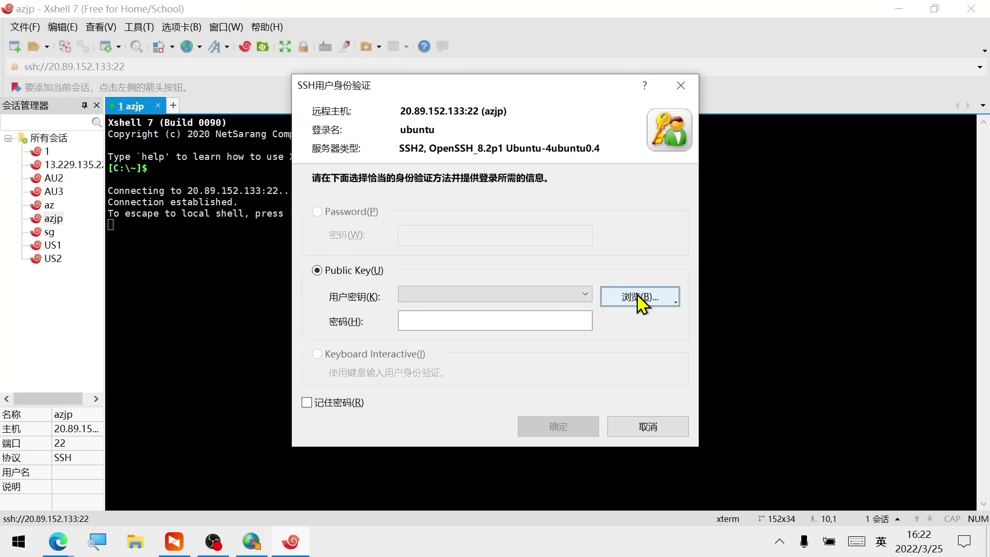
click(643, 298)
click(679, 335)
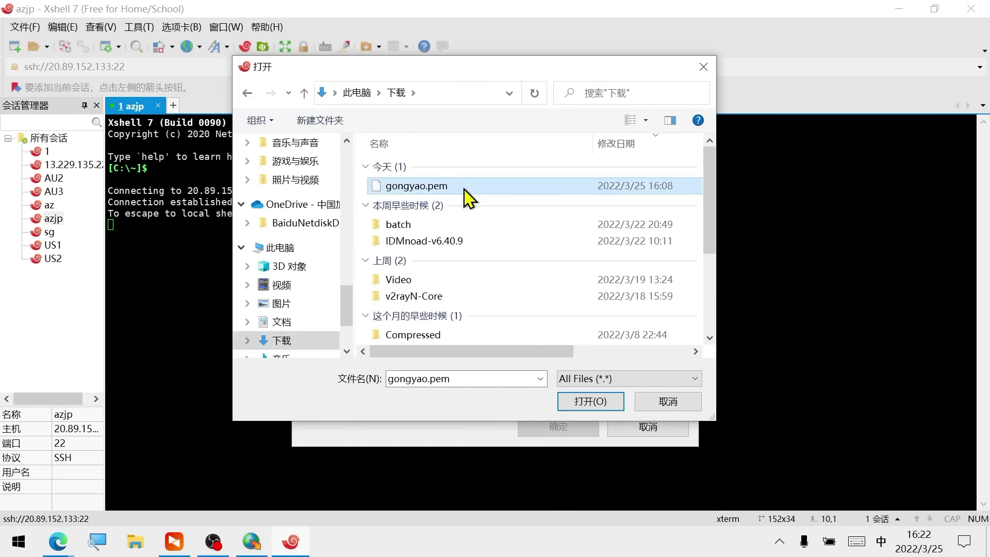
double_click(470, 191)
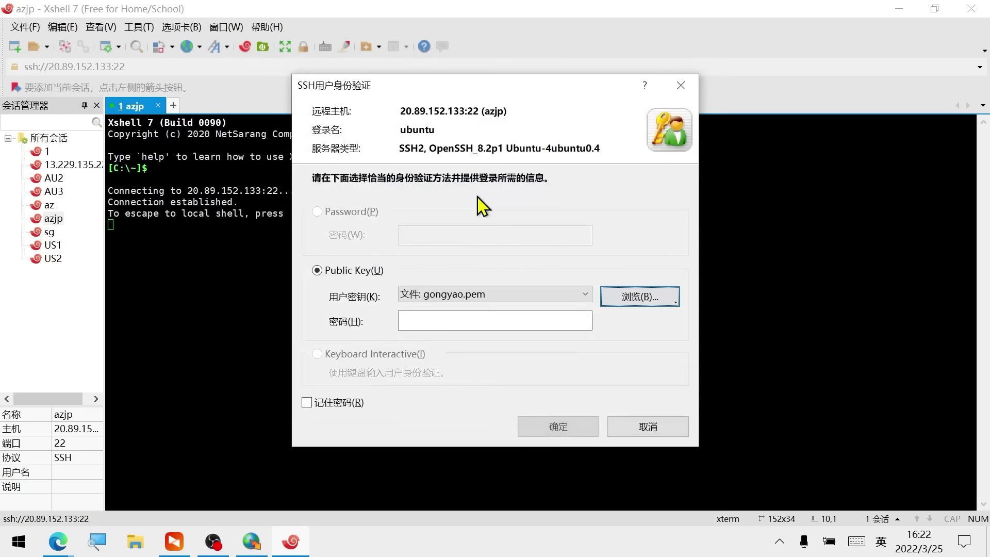
click(568, 430)
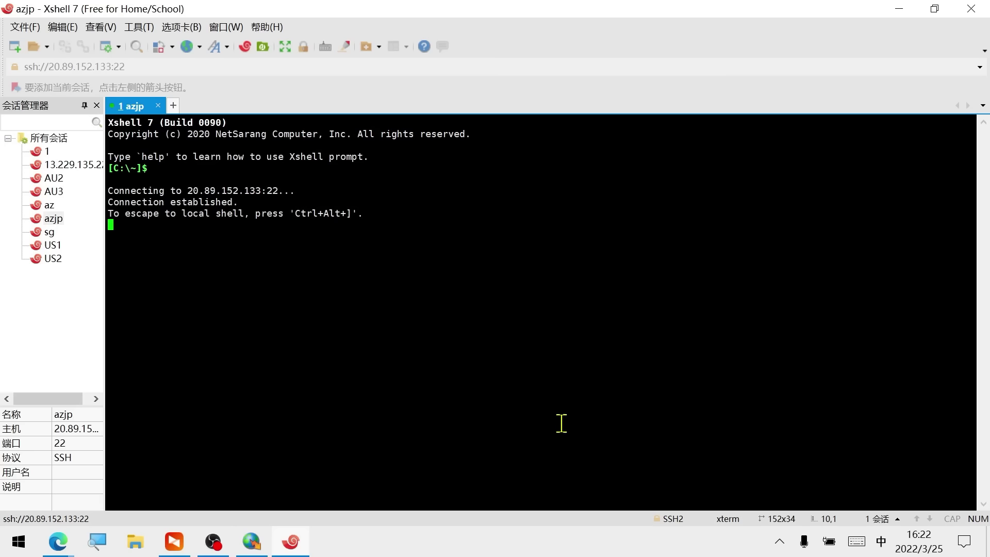